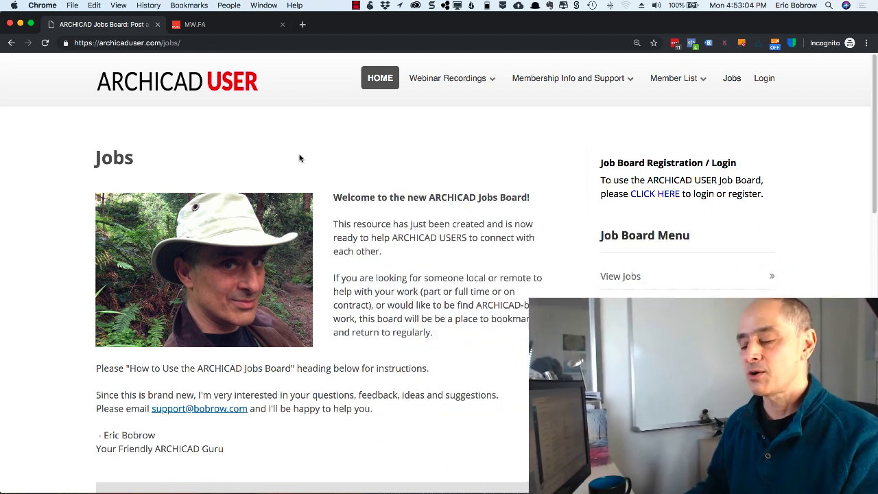
- Open the job postings list and scroll through it
{"action": "left_click", "coordinate": [617, 277]}
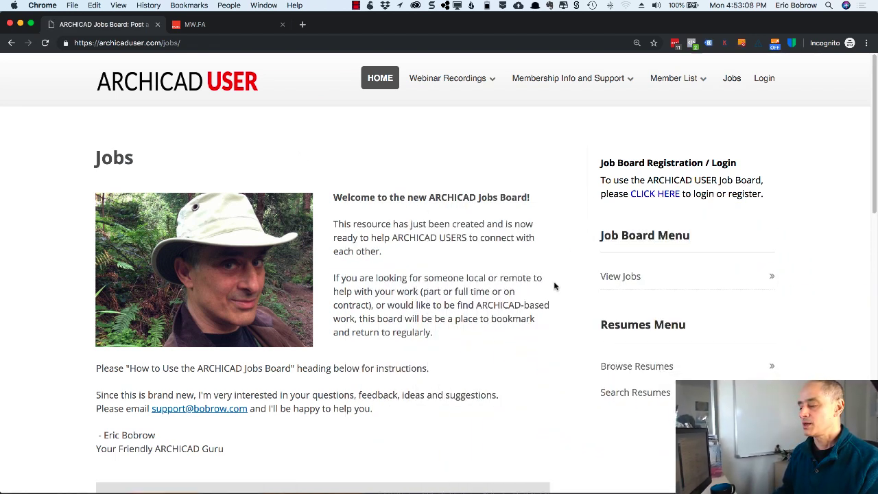
{"action": "scroll", "coordinate": [549, 284], "scroll_direction": "down", "scroll_amount": 6}
{"action": "scroll", "coordinate": [545, 279], "scroll_direction": "down", "scroll_amount": 4}
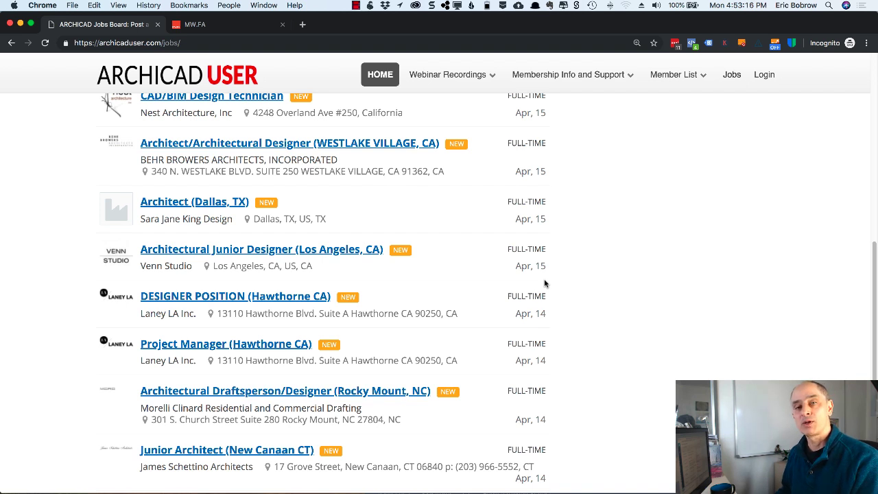
{"action": "scroll", "coordinate": [544, 282], "scroll_direction": "up", "scroll_amount": 9}
{"action": "scroll", "coordinate": [545, 283], "scroll_direction": "up", "scroll_amount": 4}
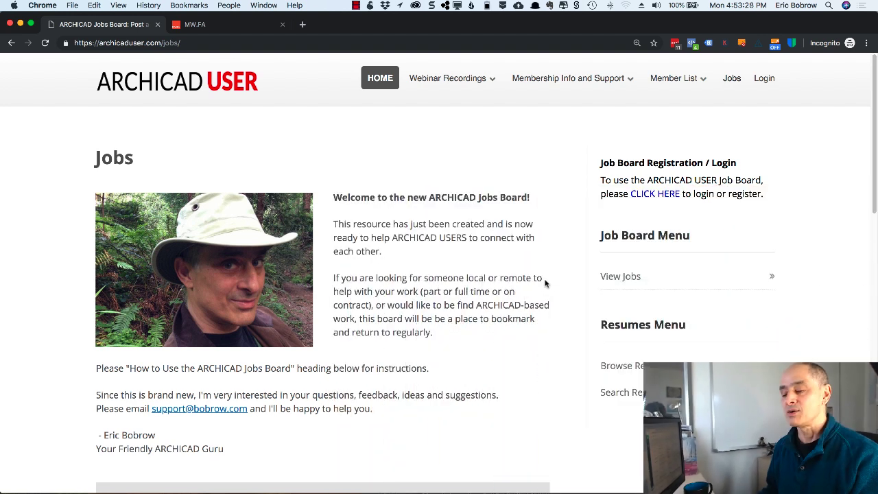
- Browse the list of posted resumes
{"action": "left_click", "coordinate": [651, 369]}
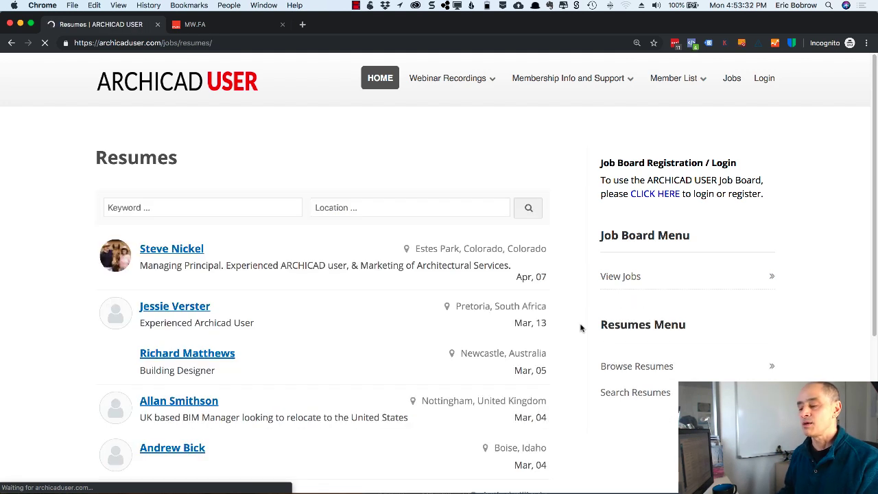
{"action": "scroll", "coordinate": [205, 295], "scroll_direction": "down", "scroll_amount": 5}
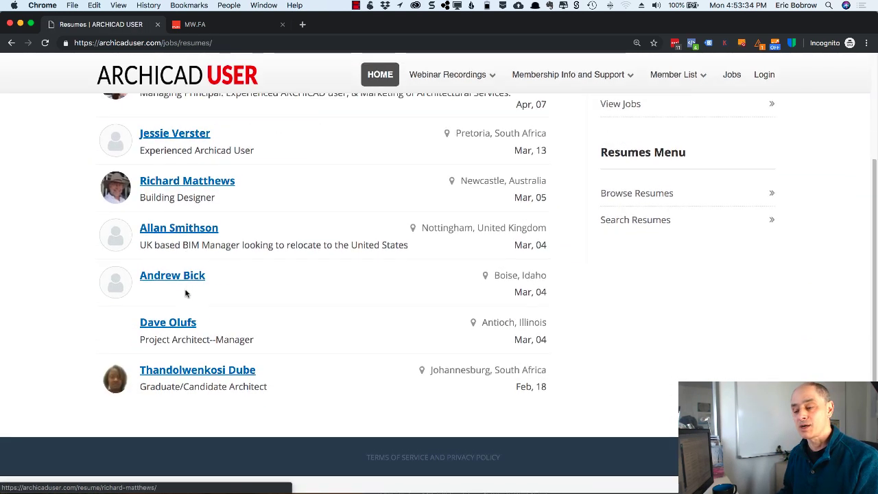
{"action": "scroll", "coordinate": [233, 292], "scroll_direction": "up", "scroll_amount": 2}
{"action": "scroll", "coordinate": [186, 294], "scroll_direction": "up", "scroll_amount": 3}
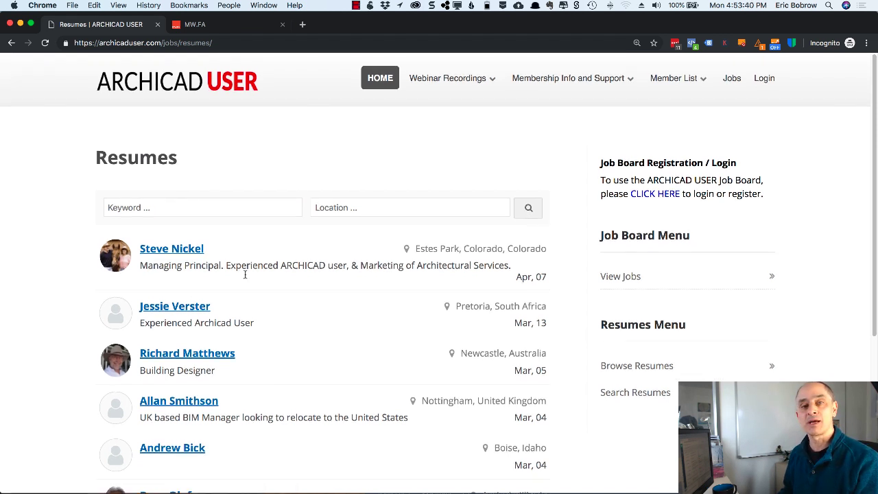
- Return to View Jobs and scroll down to the listings
{"action": "left_click", "coordinate": [629, 277]}
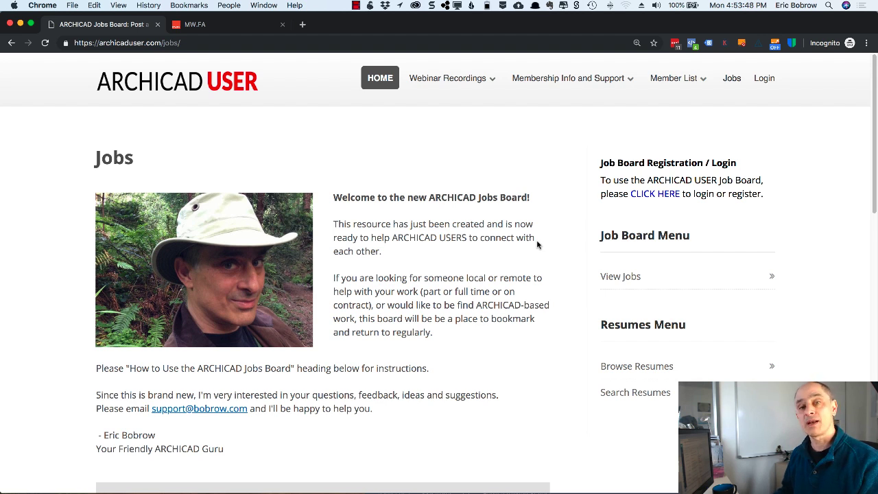
{"action": "scroll", "coordinate": [537, 244], "scroll_direction": "down", "scroll_amount": 10}
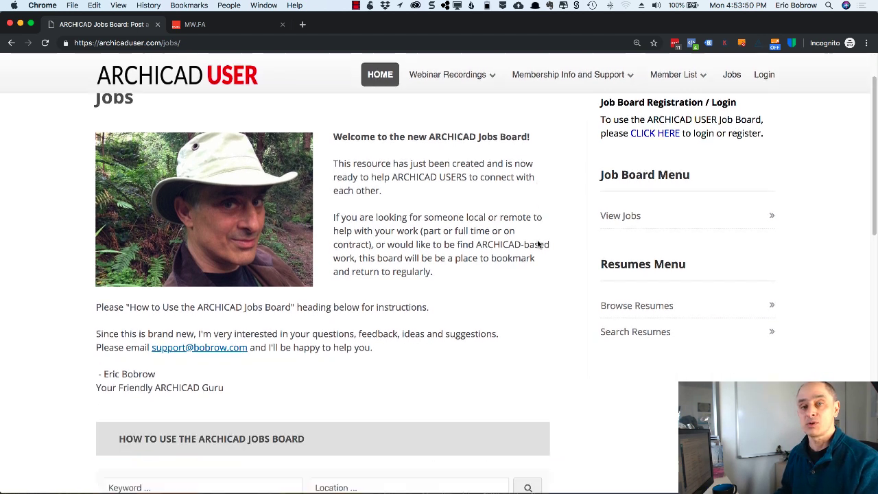
{"action": "scroll", "coordinate": [538, 244], "scroll_direction": "down", "scroll_amount": 2}
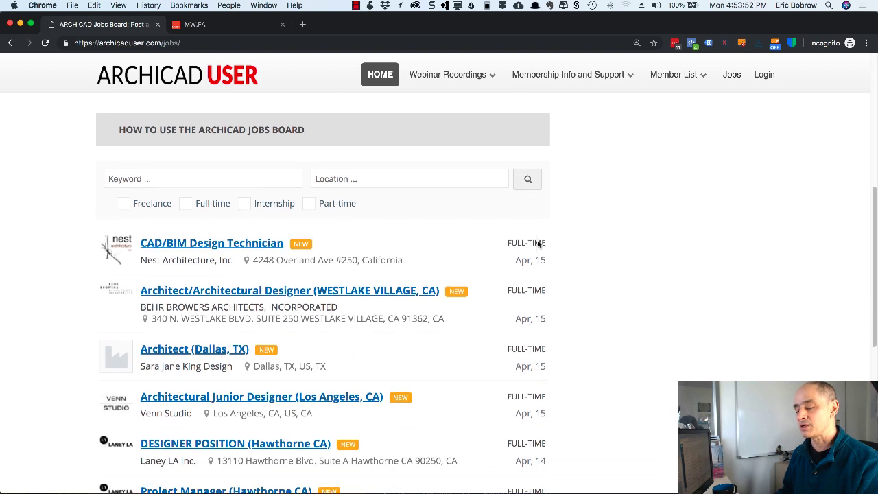
- Open the Architect/Architectural Designer (Westlake Village, CA) posting and read through it
{"action": "left_click", "coordinate": [361, 270]}
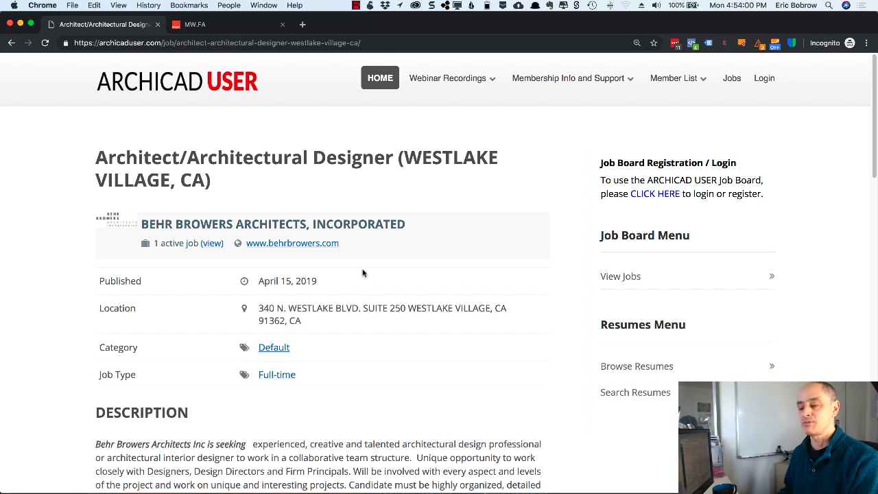
{"action": "scroll", "coordinate": [363, 273], "scroll_direction": "down", "scroll_amount": 1}
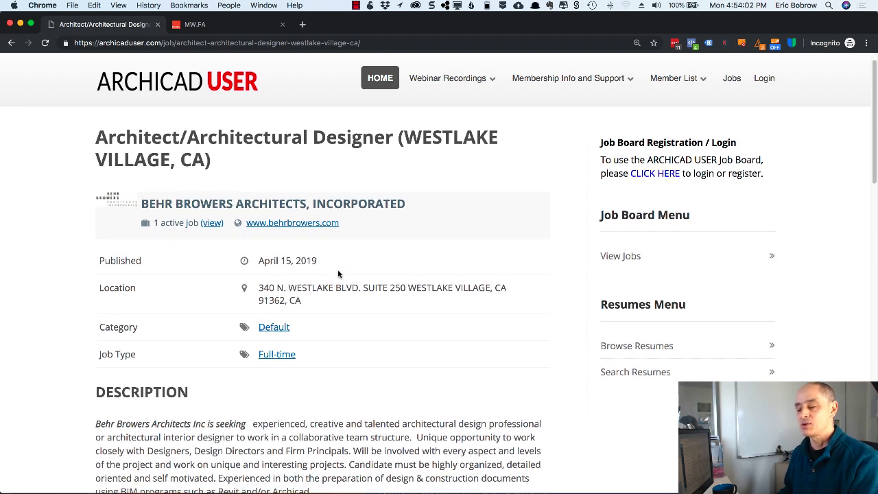
{"action": "scroll", "coordinate": [337, 273], "scroll_direction": "down", "scroll_amount": 4}
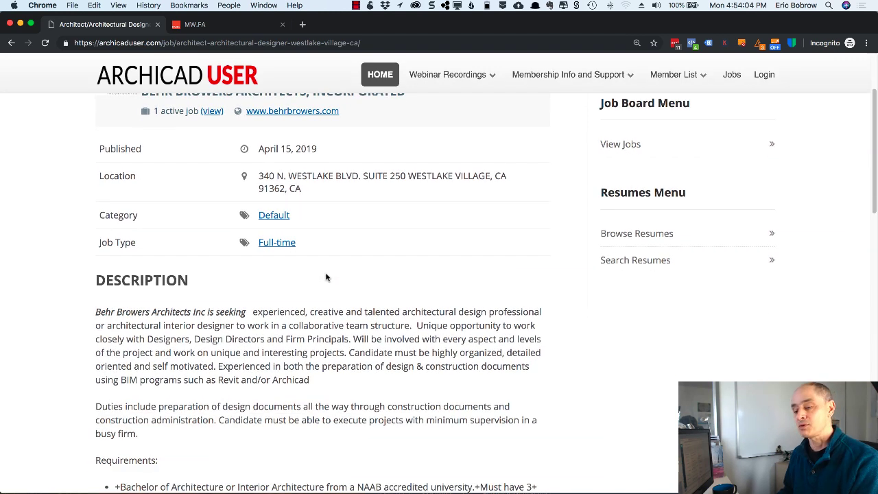
{"action": "scroll", "coordinate": [326, 336], "scroll_direction": "down", "scroll_amount": 7}
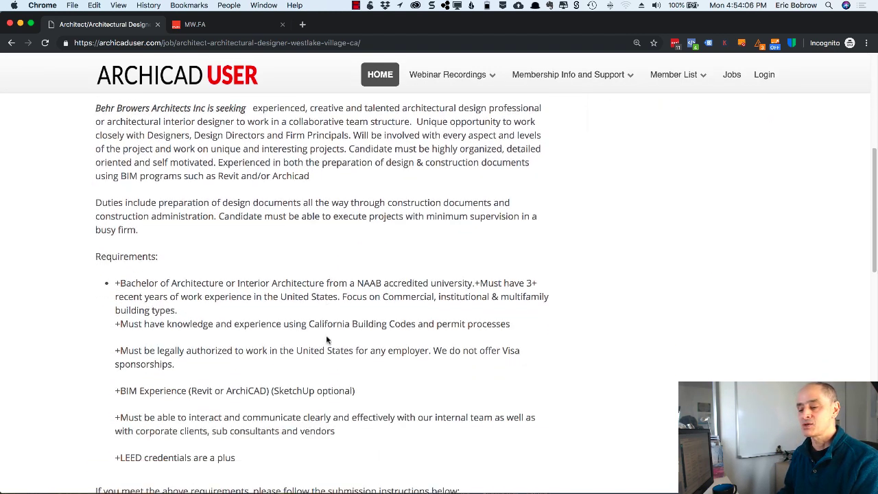
{"action": "scroll", "coordinate": [326, 339], "scroll_direction": "down", "scroll_amount": 12}
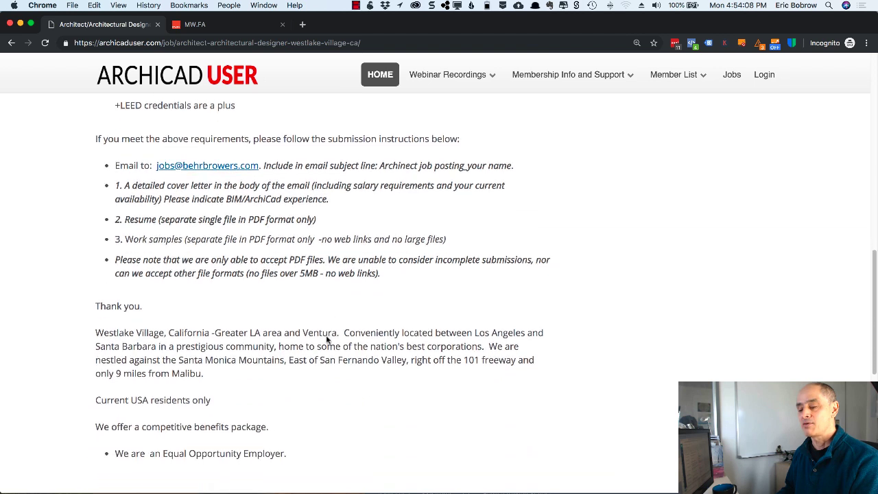
{"action": "scroll", "coordinate": [327, 339], "scroll_direction": "down", "scroll_amount": 5}
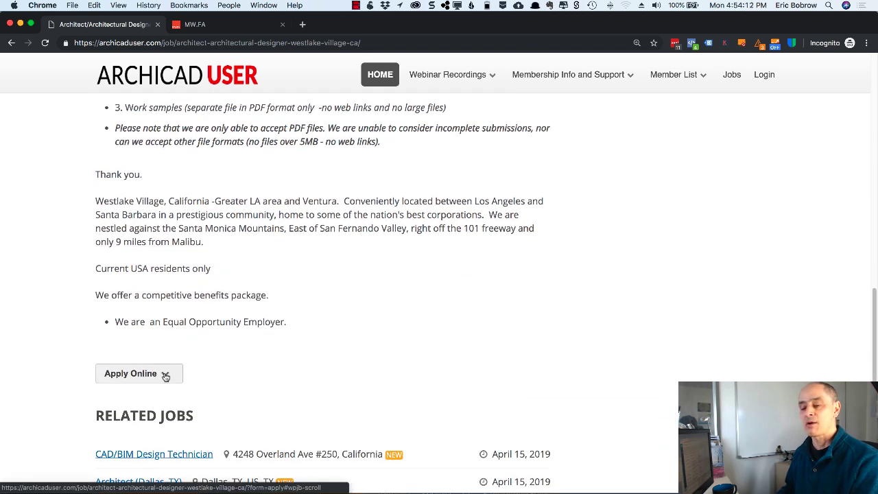
- Expand the Apply Online form, review it, and return to the top
{"action": "left_click", "coordinate": [166, 374]}
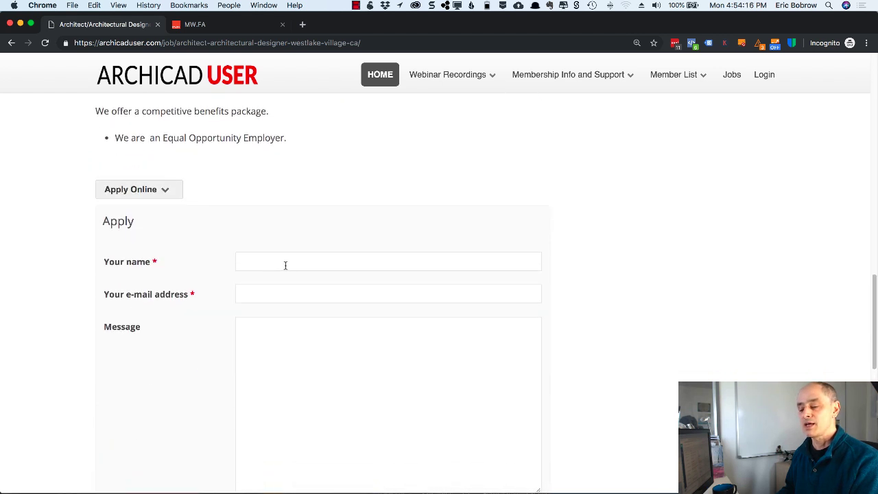
{"action": "scroll", "coordinate": [285, 265], "scroll_direction": "down", "scroll_amount": 2}
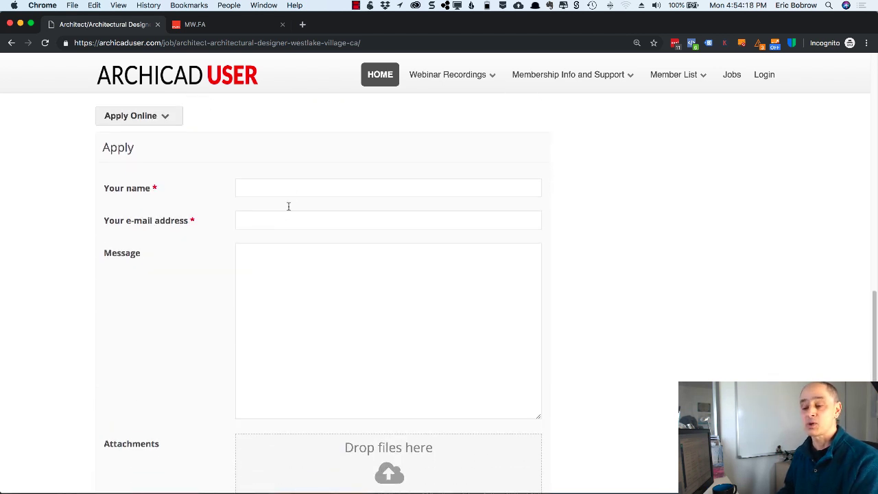
{"action": "scroll", "coordinate": [280, 280], "scroll_direction": "down", "scroll_amount": 1}
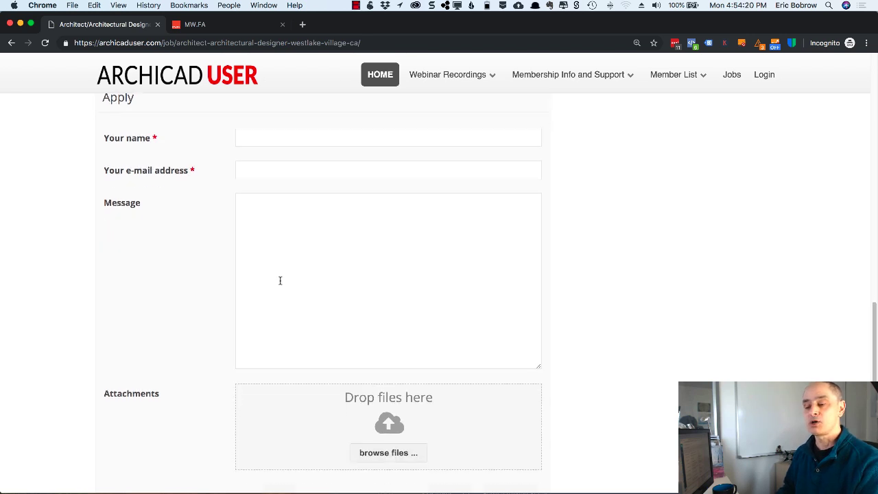
{"action": "scroll", "coordinate": [280, 281], "scroll_direction": "up", "scroll_amount": 10}
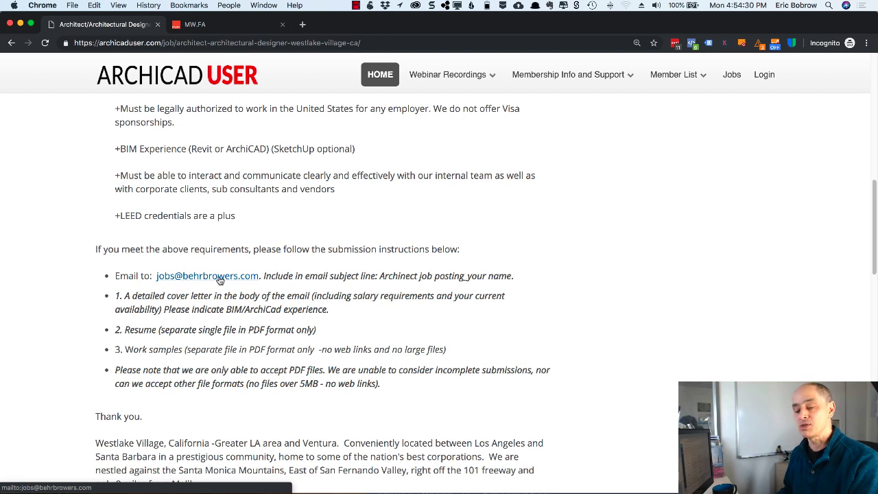
{"action": "scroll", "coordinate": [219, 279], "scroll_direction": "up", "scroll_amount": 8}
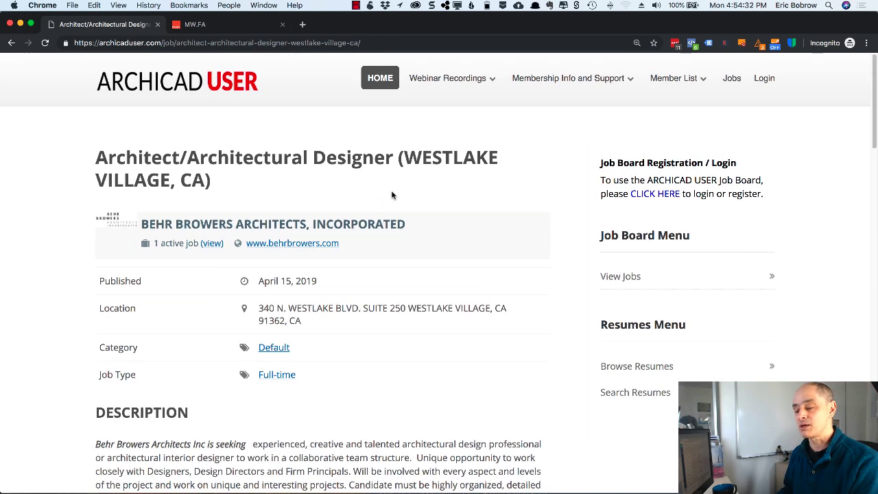
- Scroll the View Jobs listings, then reach the Jobs page again from the ARCHICAD USER home page
{"action": "left_click", "coordinate": [631, 279]}
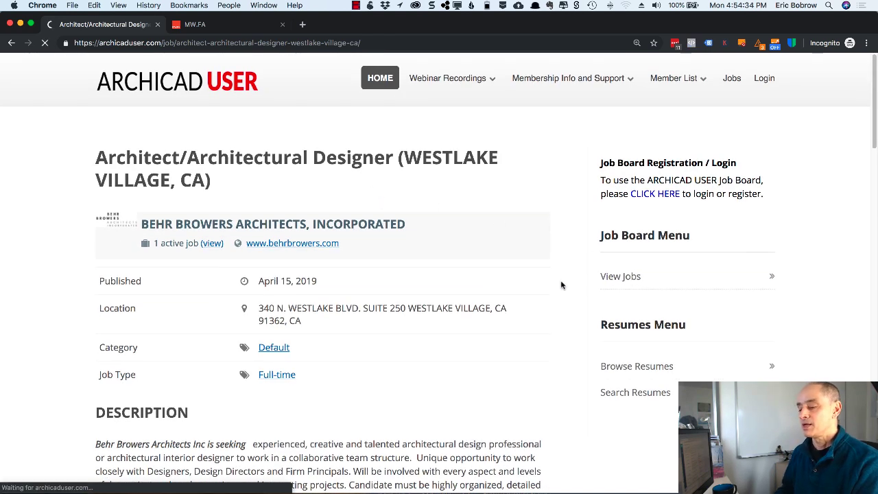
{"action": "scroll", "coordinate": [561, 284], "scroll_direction": "down", "scroll_amount": 5}
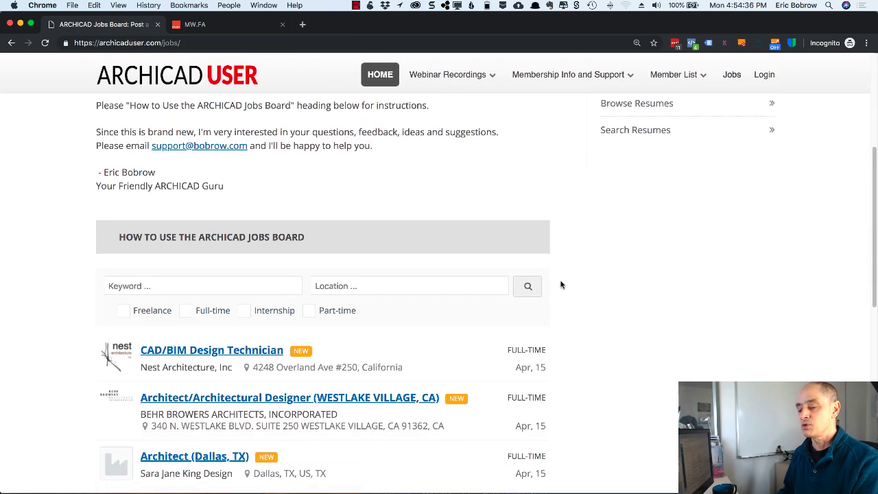
{"action": "scroll", "coordinate": [561, 284], "scroll_direction": "down", "scroll_amount": 3}
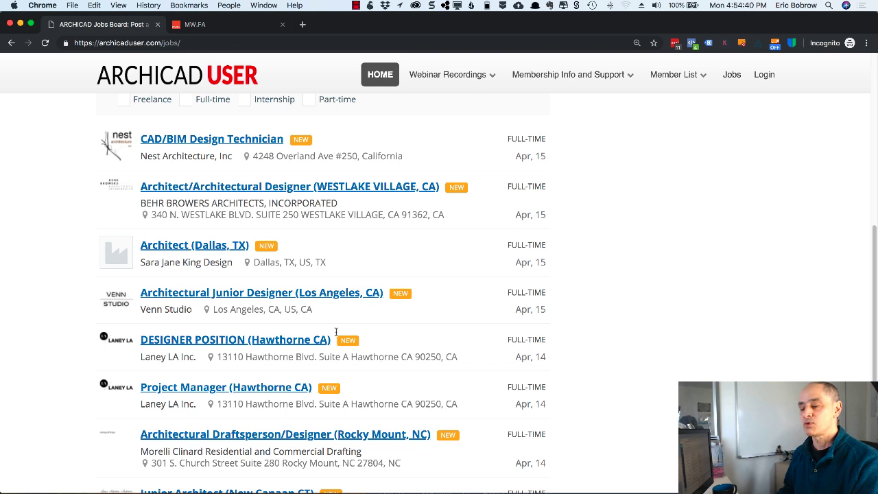
{"action": "scroll", "coordinate": [334, 337], "scroll_direction": "down", "scroll_amount": 3}
{"action": "scroll", "coordinate": [334, 337], "scroll_direction": "down", "scroll_amount": 6}
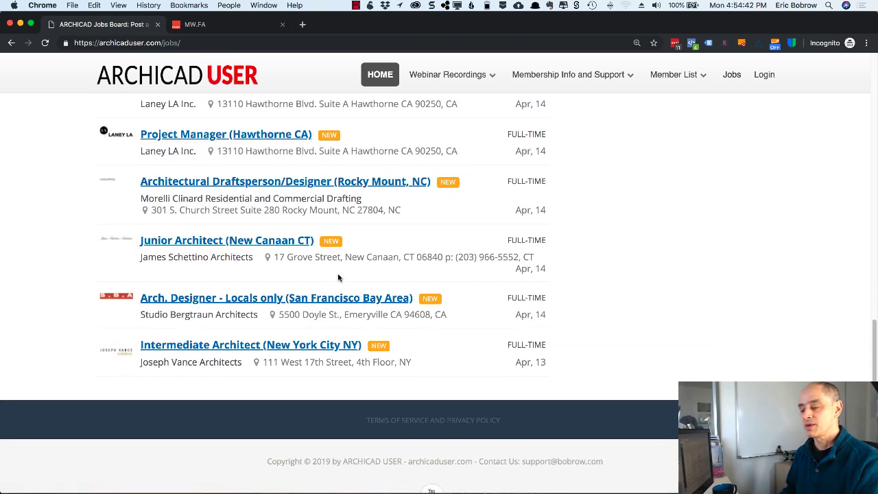
{"action": "scroll", "coordinate": [391, 244], "scroll_direction": "up", "scroll_amount": 15}
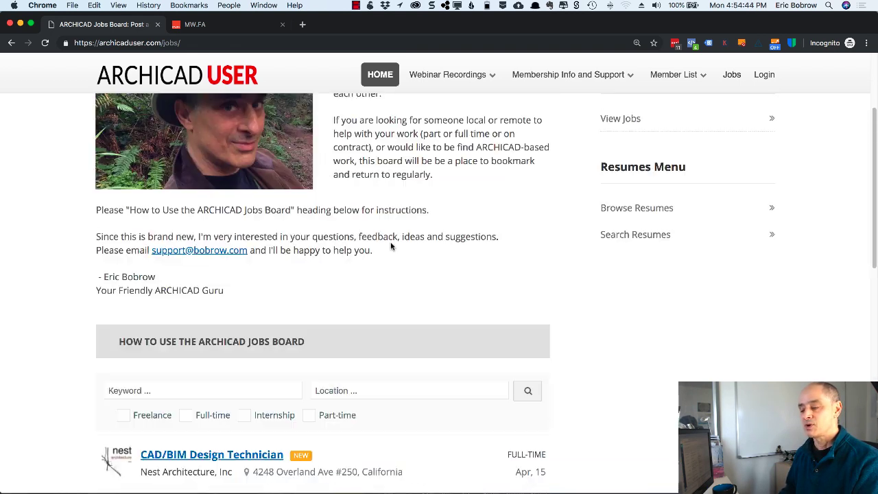
{"action": "scroll", "coordinate": [392, 245], "scroll_direction": "up", "scroll_amount": 2}
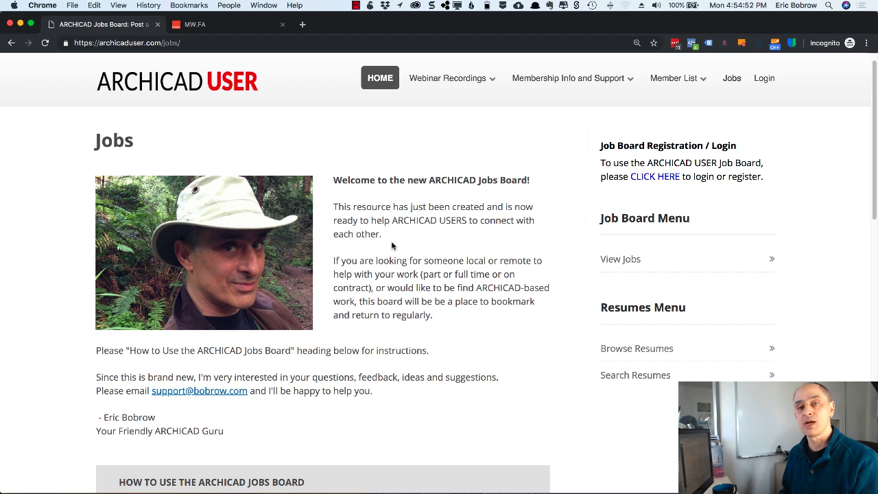
{"action": "scroll", "coordinate": [391, 245], "scroll_direction": "up", "scroll_amount": 1}
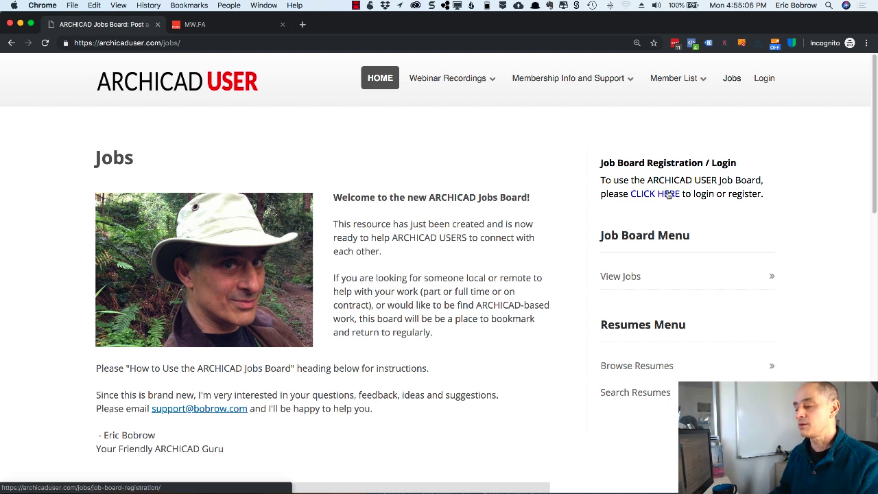
{"action": "left_click", "coordinate": [197, 91]}
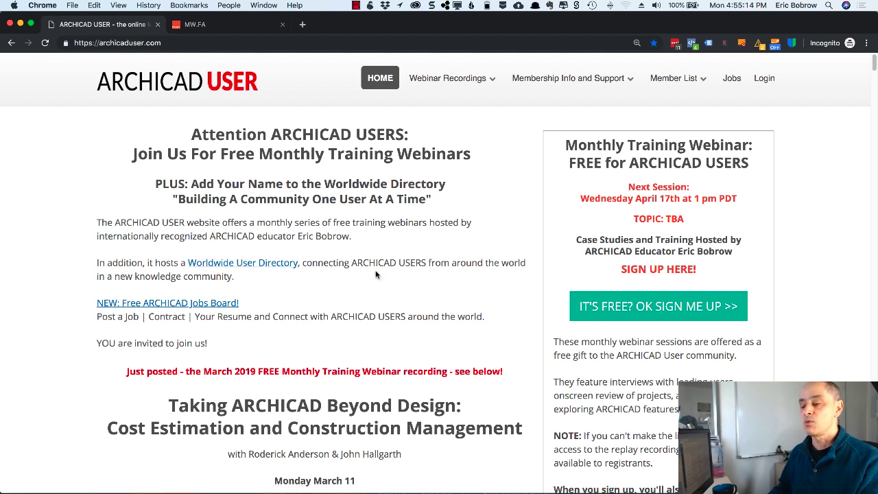
{"action": "left_click", "coordinate": [731, 80]}
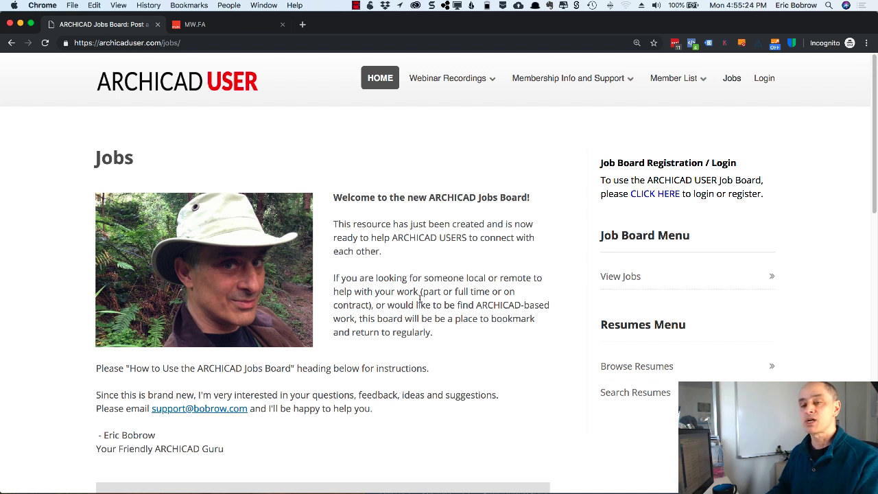
- Open the job board registration and enter the firm name as first and last name
{"action": "left_click", "coordinate": [666, 195]}
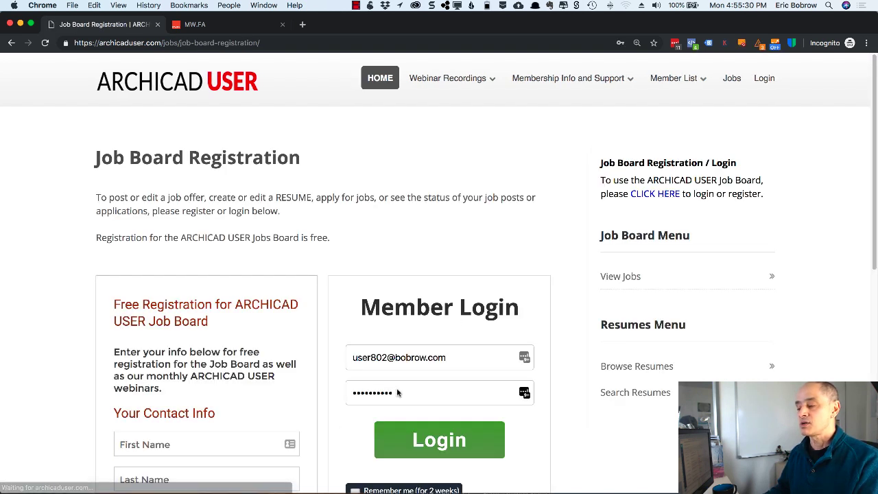
{"action": "scroll", "coordinate": [209, 411], "scroll_direction": "down", "scroll_amount": 5}
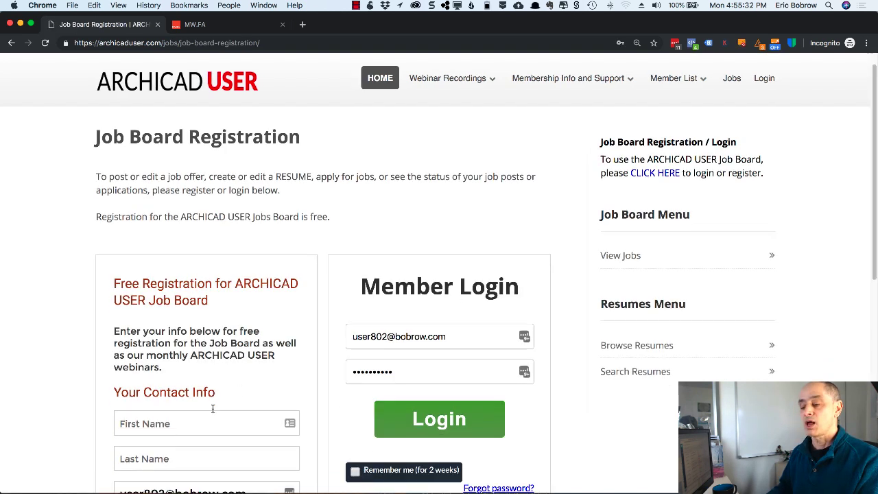
{"action": "scroll", "coordinate": [212, 412], "scroll_direction": "down", "scroll_amount": 2}
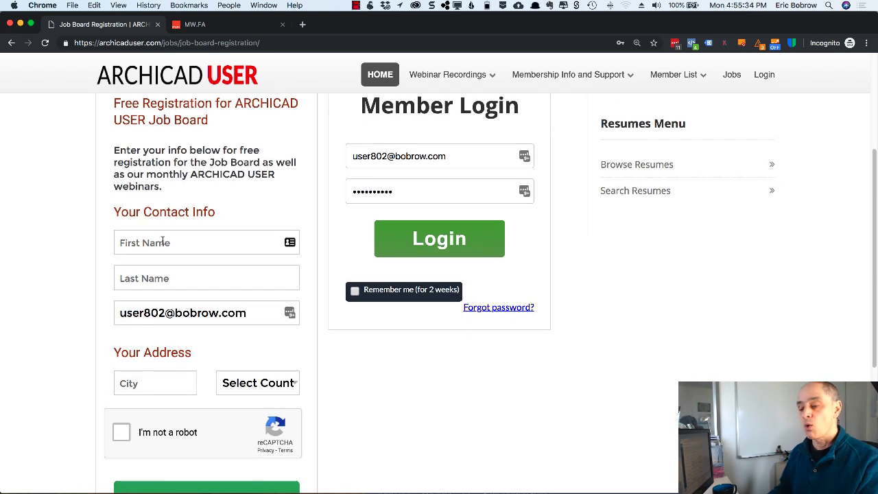
{"action": "left_click", "coordinate": [160, 243]}
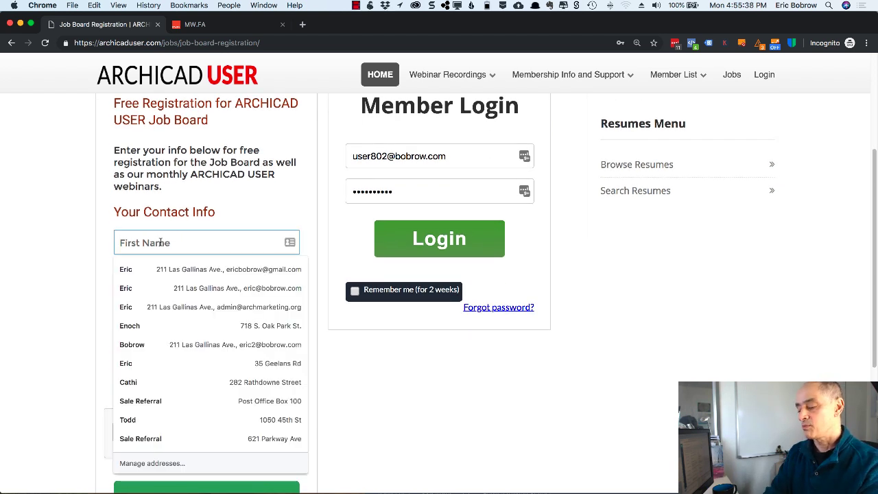
{"action": "type", "text": "F"}
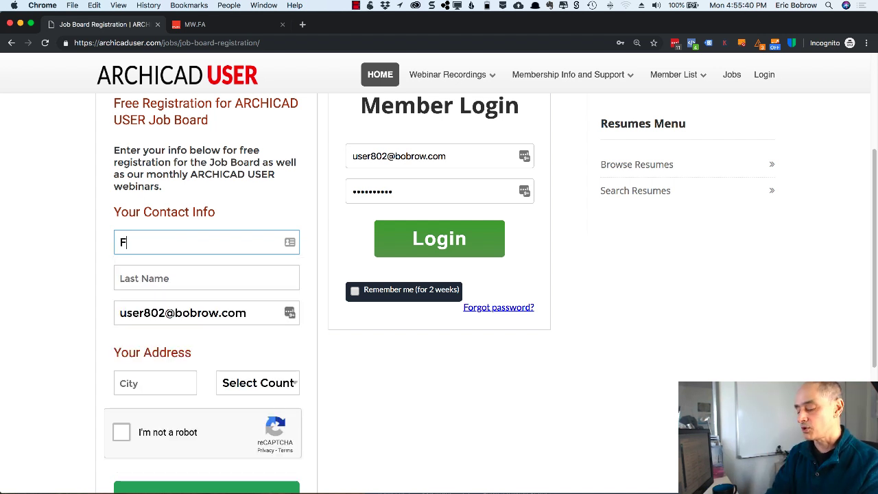
{"action": "type", "text": "olonis"}
{"action": "key", "text": "Tab"}
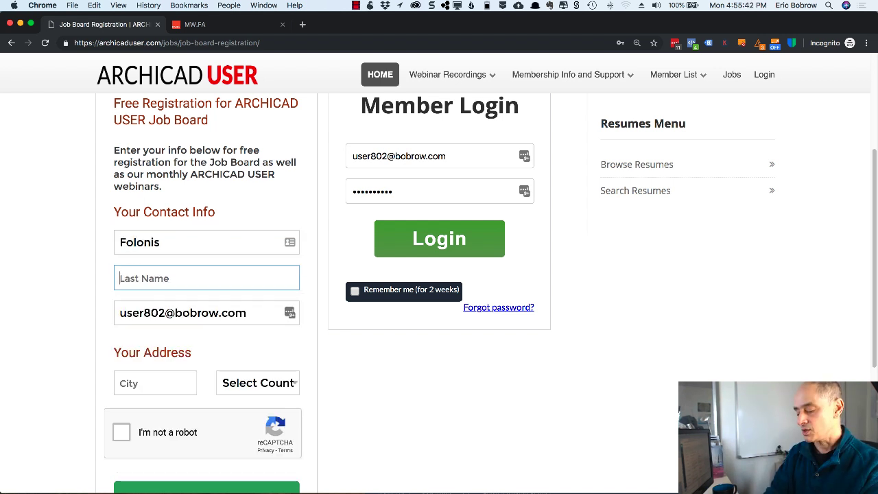
{"action": "type", "text": "Architects"}
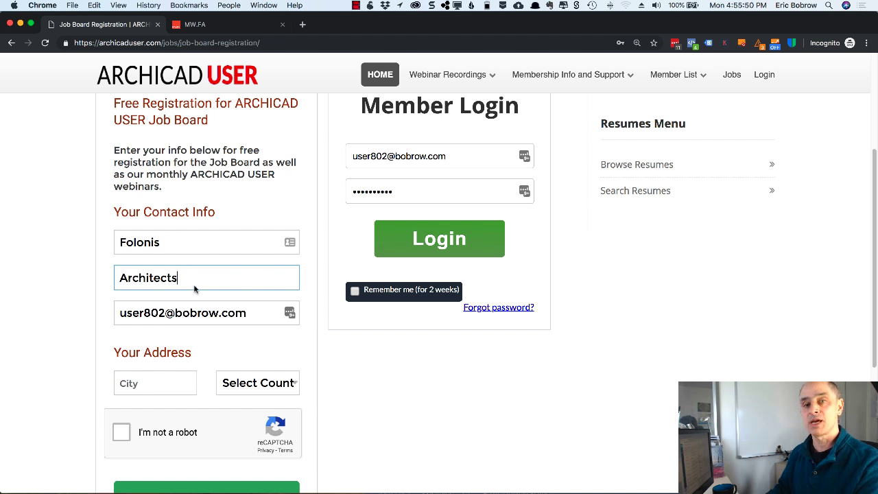
- Enter the firm's jobs e-mail address in the Email field
{"action": "key", "text": "Tab"}
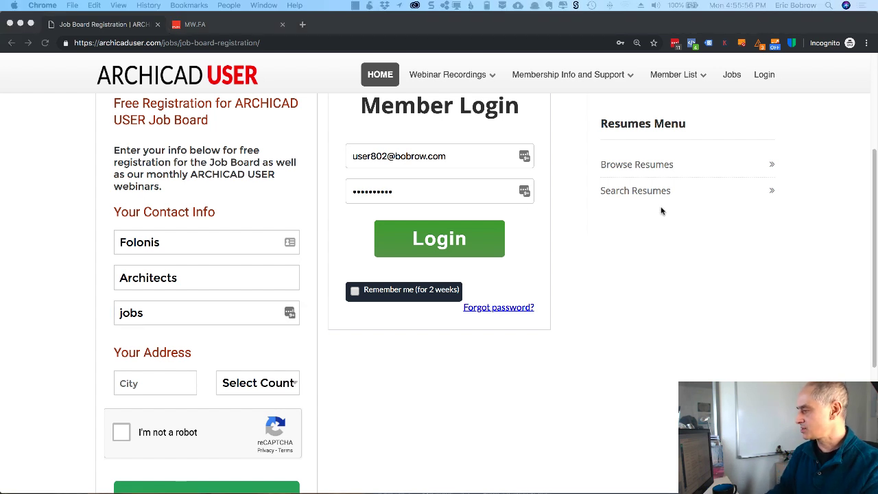
{"action": "left_click", "coordinate": [163, 313]}
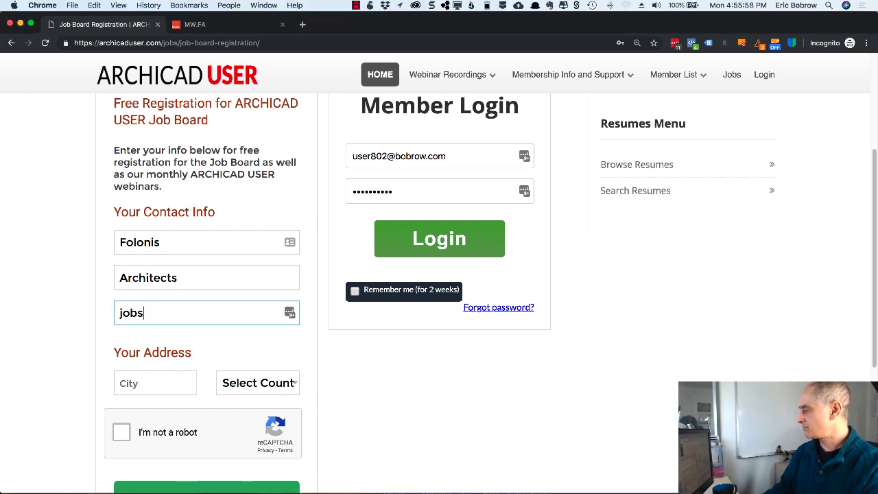
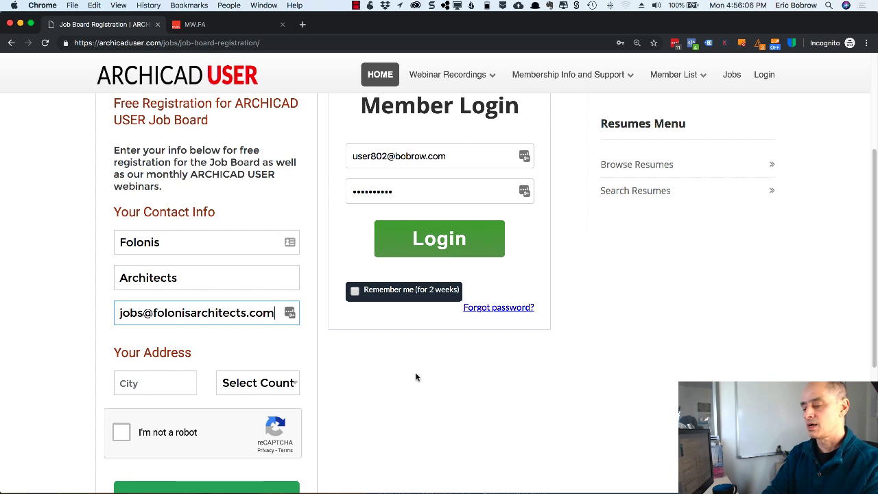
- Check the Designer II job description in Word, then show the firm's website tab
{"action": "key", "text": "super+Tab"}
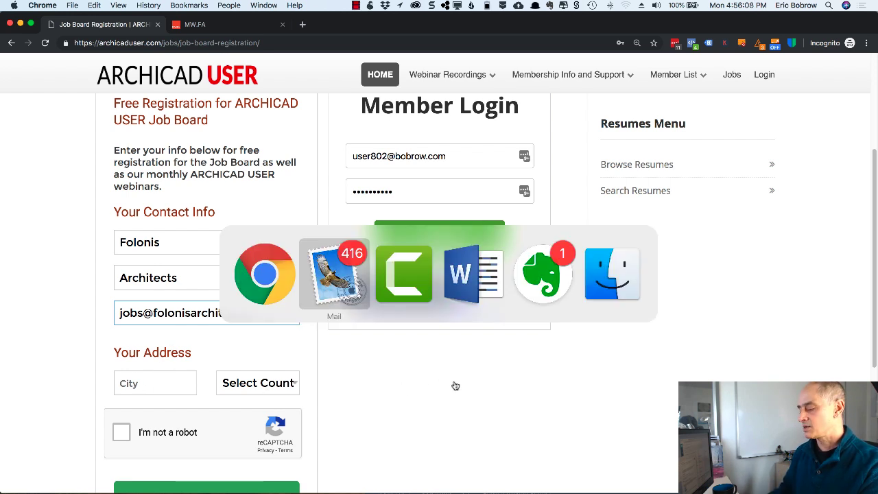
{"action": "key", "text": "super+Tab"}
{"action": "key", "text": "super+Tab"}
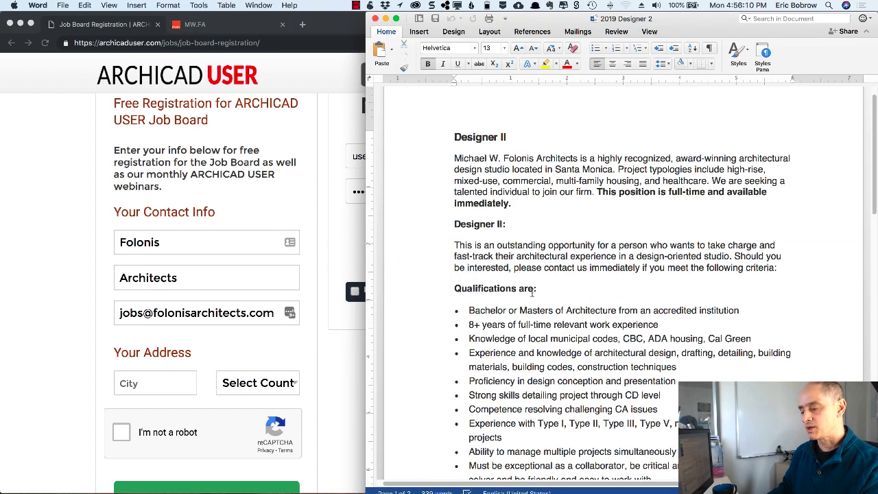
{"action": "scroll", "coordinate": [532, 293], "scroll_direction": "down", "scroll_amount": 15}
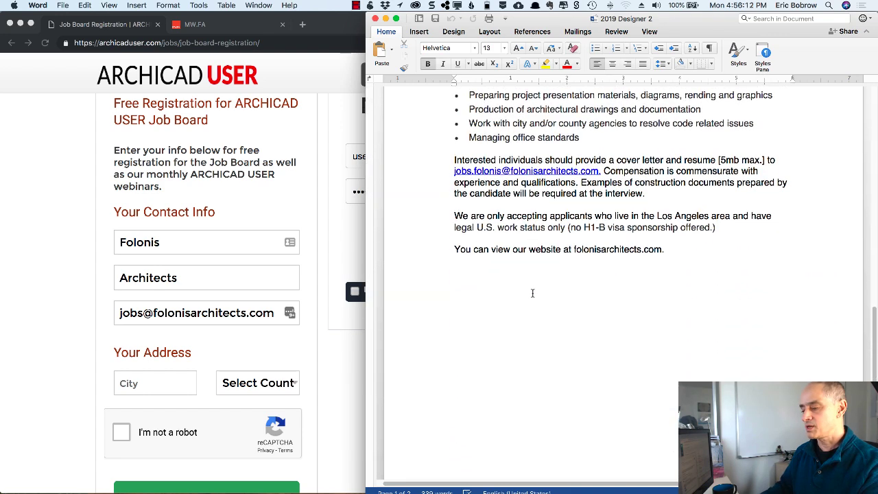
{"action": "scroll", "coordinate": [532, 292], "scroll_direction": "up", "scroll_amount": 15}
{"action": "left_click", "coordinate": [319, 74]}
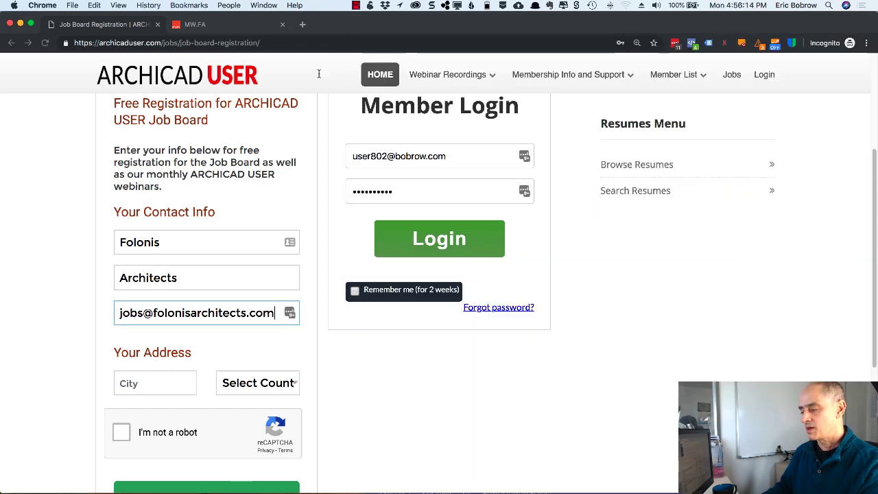
{"action": "key", "text": "ctrl+Tab"}
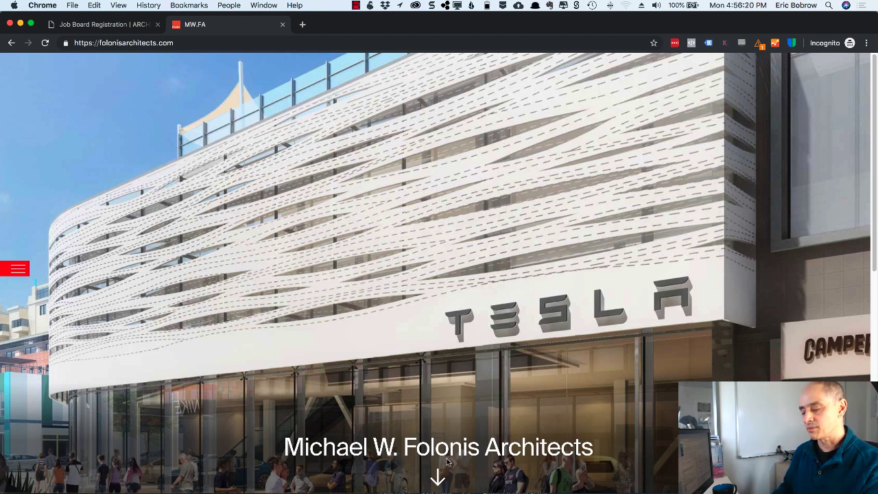
- On the registration form, enter Santa Monica as City and choose USA as Country
{"action": "scroll", "coordinate": [446, 451], "scroll_direction": "down", "scroll_amount": 2}
{"action": "scroll", "coordinate": [445, 450], "scroll_direction": "down", "scroll_amount": 7}
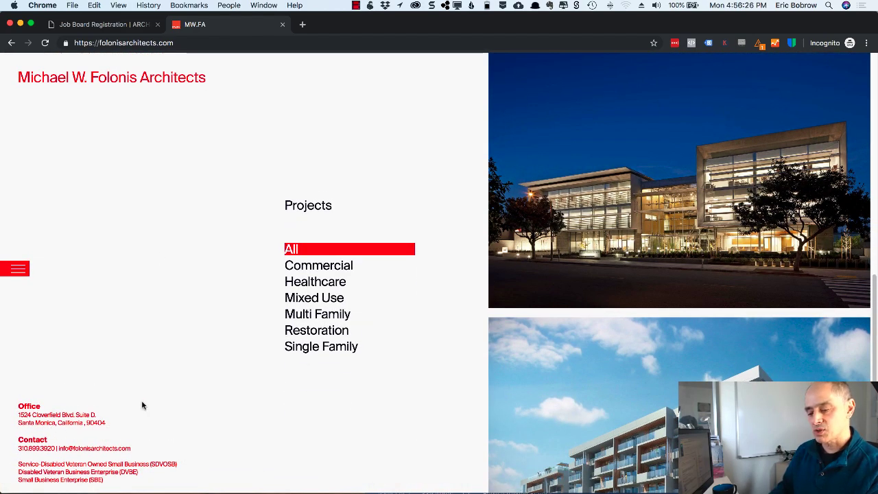
{"action": "left_click", "coordinate": [113, 26]}
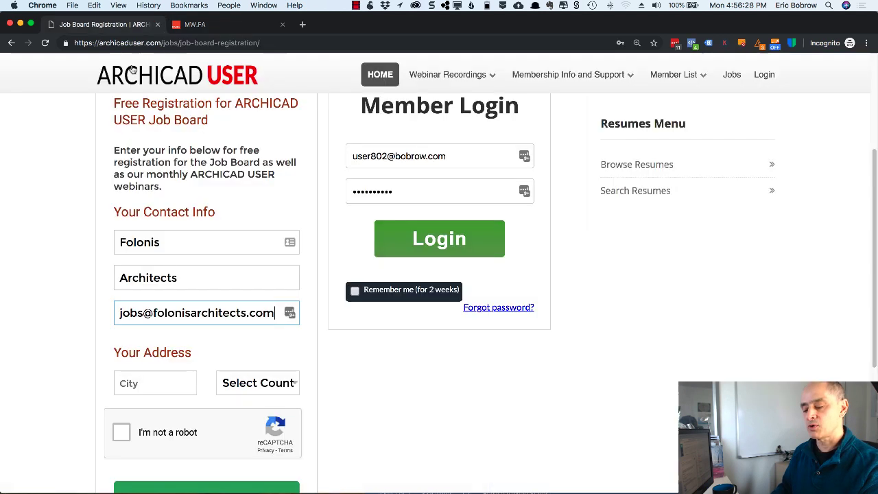
{"action": "left_click", "coordinate": [151, 382]}
{"action": "type", "text": "Santa Monica"}
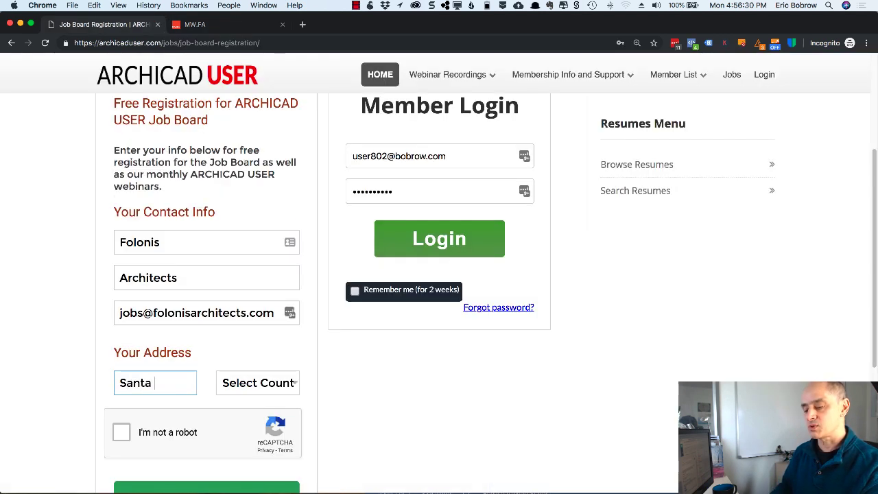
{"action": "left_click", "coordinate": [224, 389]}
{"action": "scroll", "coordinate": [227, 386], "scroll_direction": "down", "scroll_amount": 20}
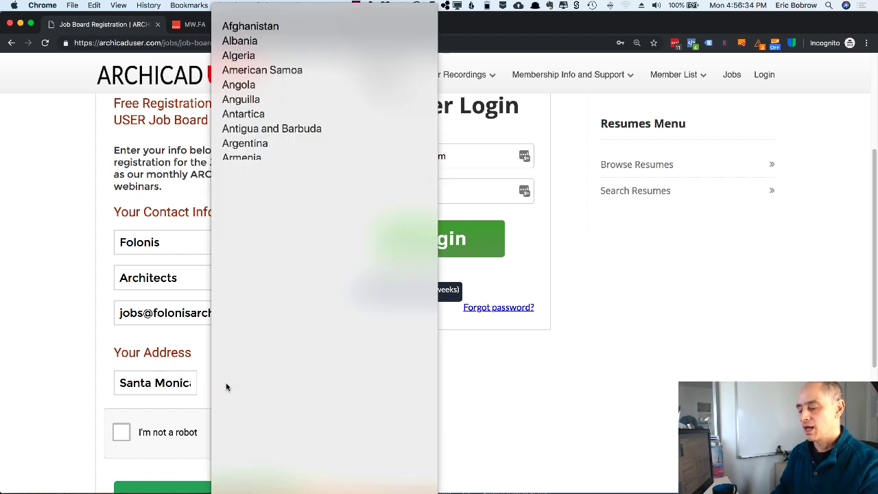
{"action": "scroll", "coordinate": [226, 386], "scroll_direction": "down", "scroll_amount": 2}
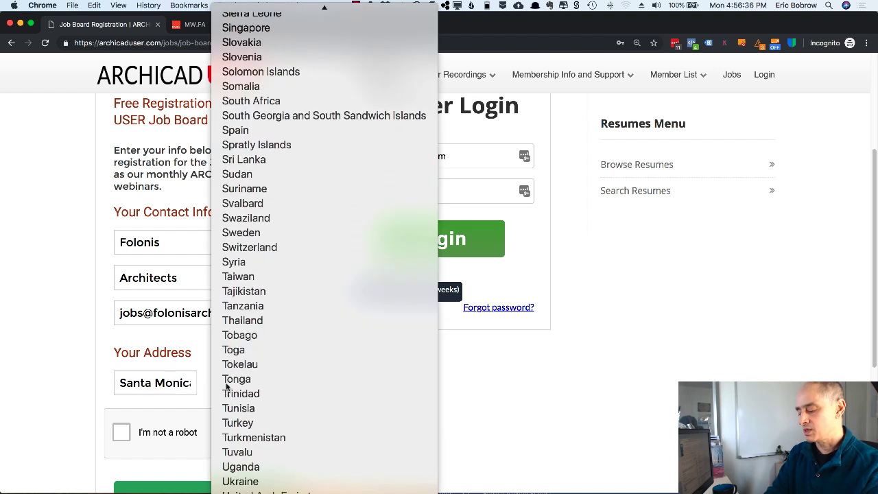
{"action": "key", "text": "Return"}
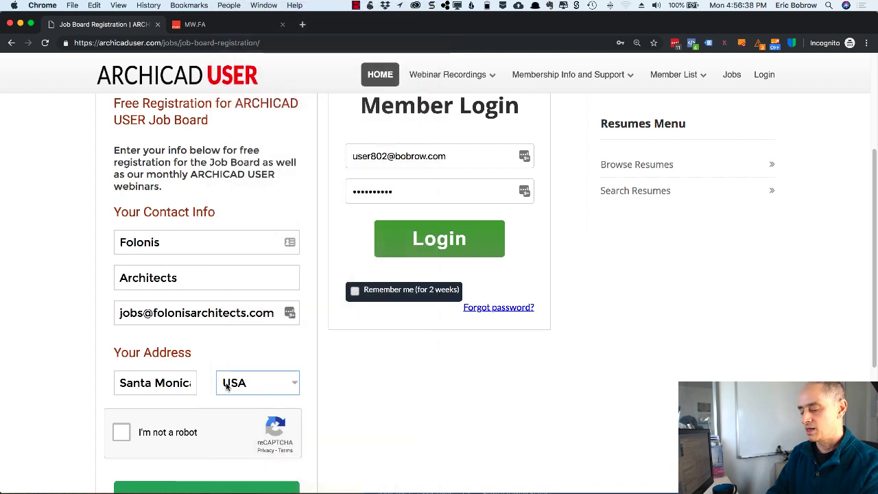
- Solve the store-front image robot check, verify, and submit the registration with SIGN ME UP
{"action": "left_click", "coordinate": [121, 432]}
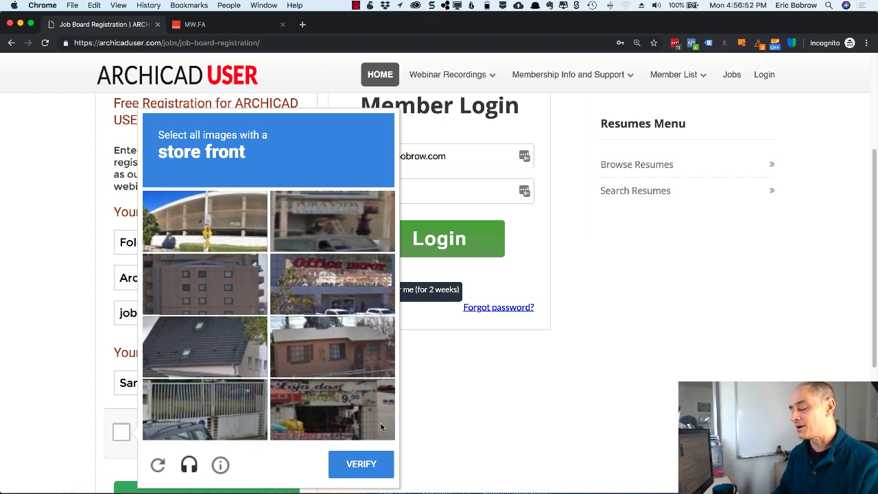
{"action": "left_click", "coordinate": [317, 415]}
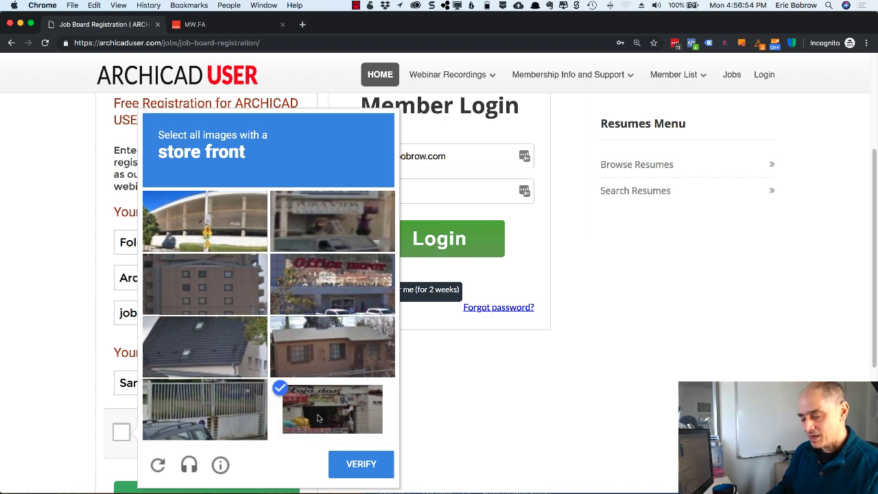
{"action": "left_click", "coordinate": [341, 287]}
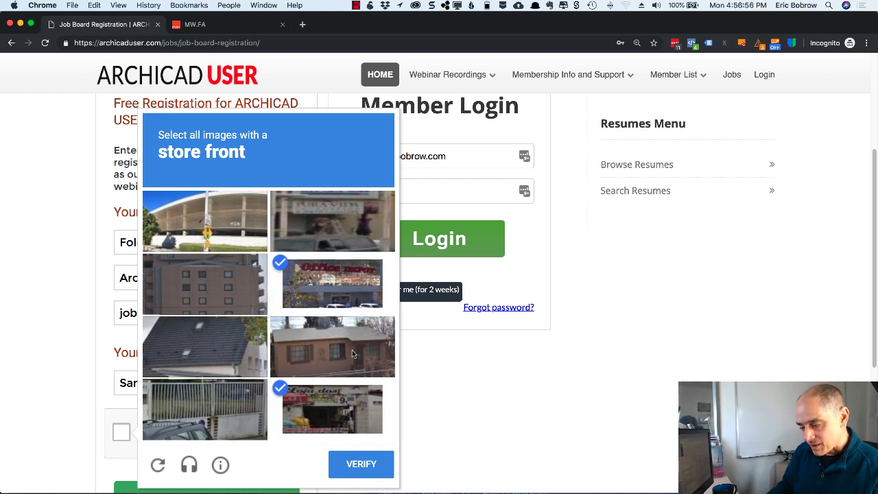
{"action": "left_click", "coordinate": [333, 227]}
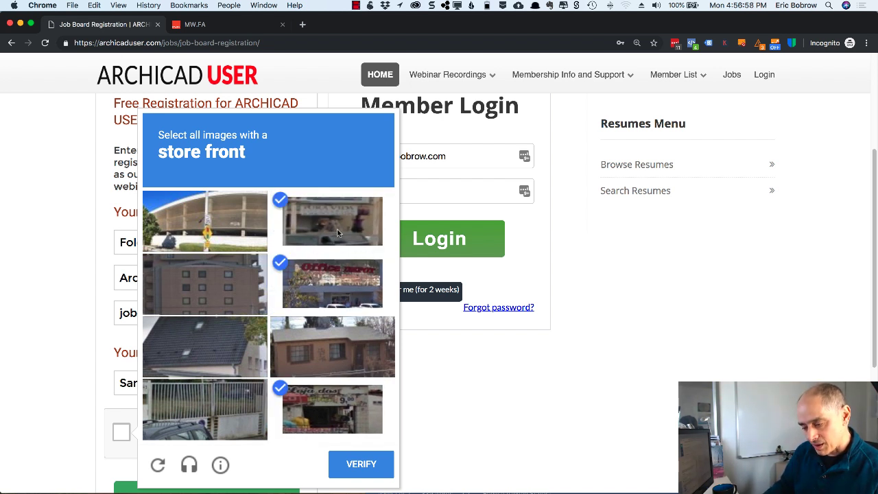
{"action": "left_click", "coordinate": [357, 468]}
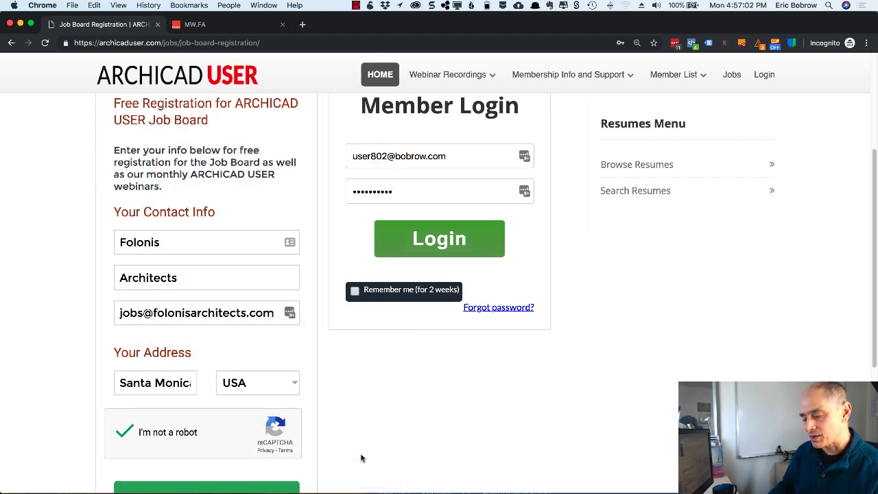
{"action": "scroll", "coordinate": [358, 420], "scroll_direction": "down", "scroll_amount": 5}
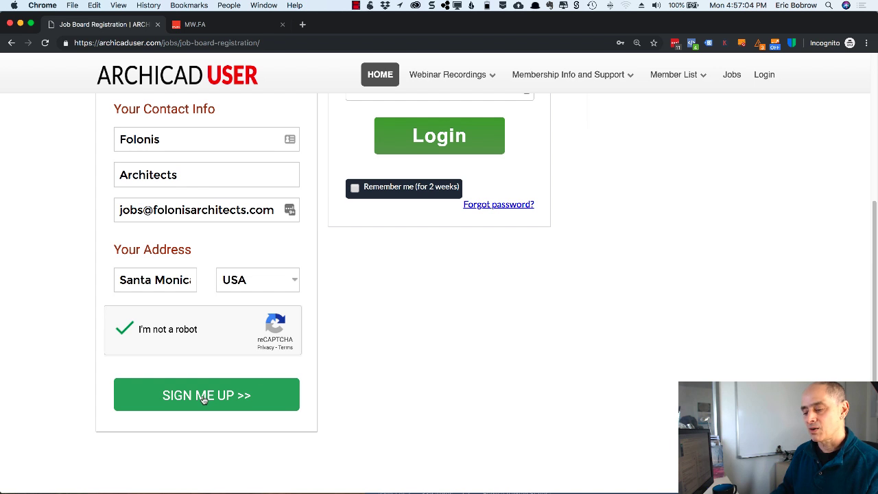
{"action": "left_click", "coordinate": [203, 397]}
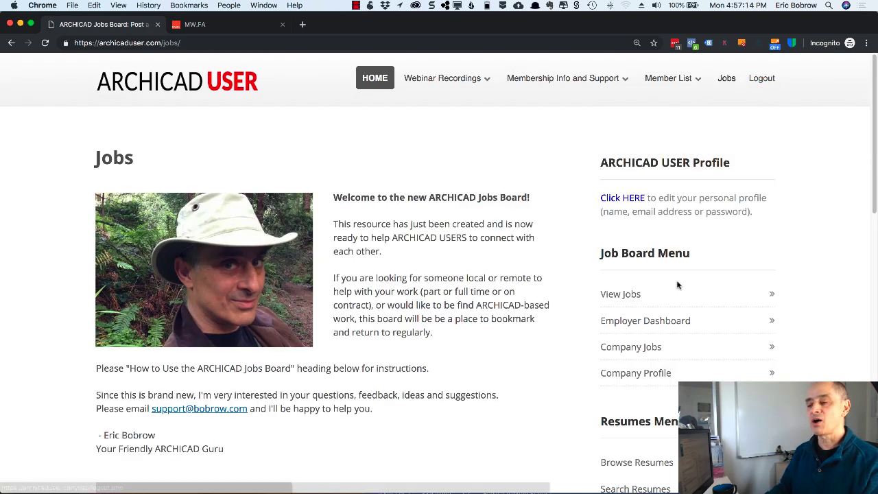
- Open Company Profile from the Job Board Menu and focus the Company Name field
{"action": "left_click", "coordinate": [655, 375]}
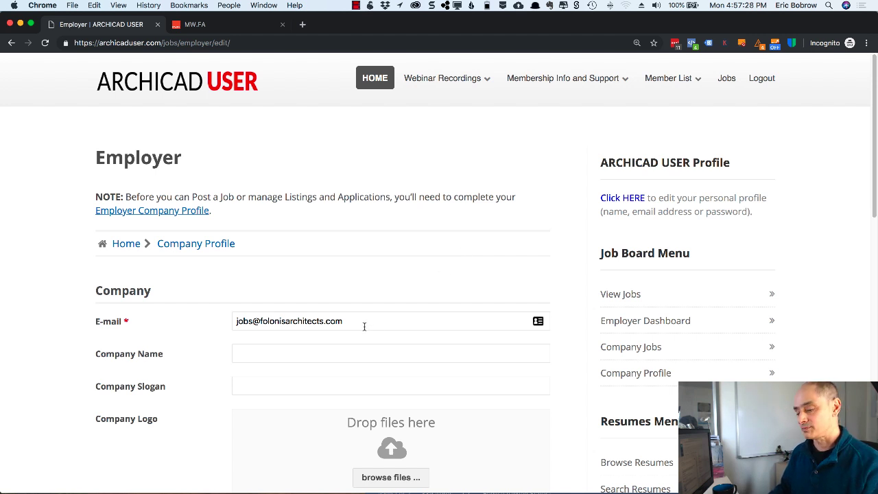
{"action": "left_click", "coordinate": [275, 351]}
- Enter the firm's name as the Company Name
{"action": "type", "text": "Michael Folo"}
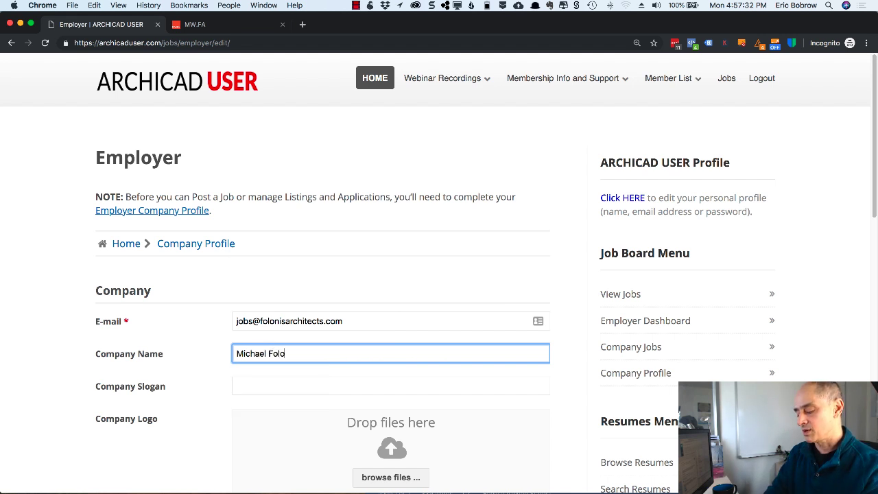
{"action": "type", "text": "nis Architects"}
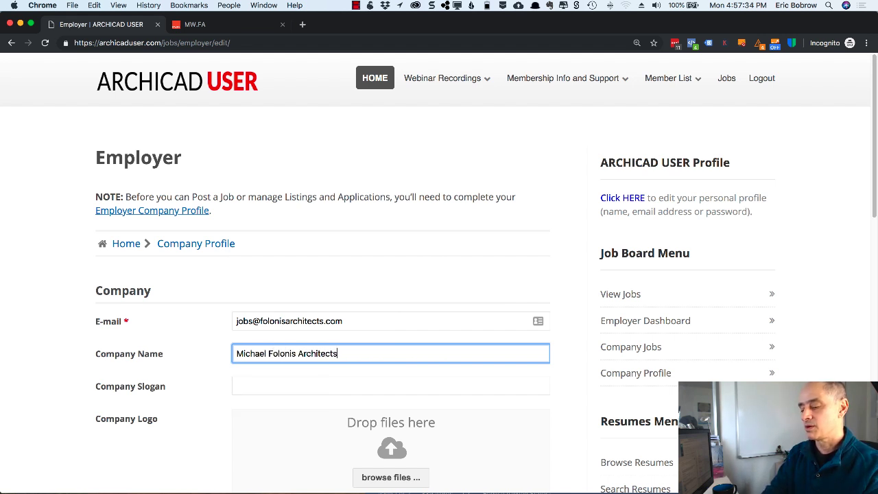
{"action": "scroll", "coordinate": [284, 362], "scroll_direction": "down", "scroll_amount": 2}
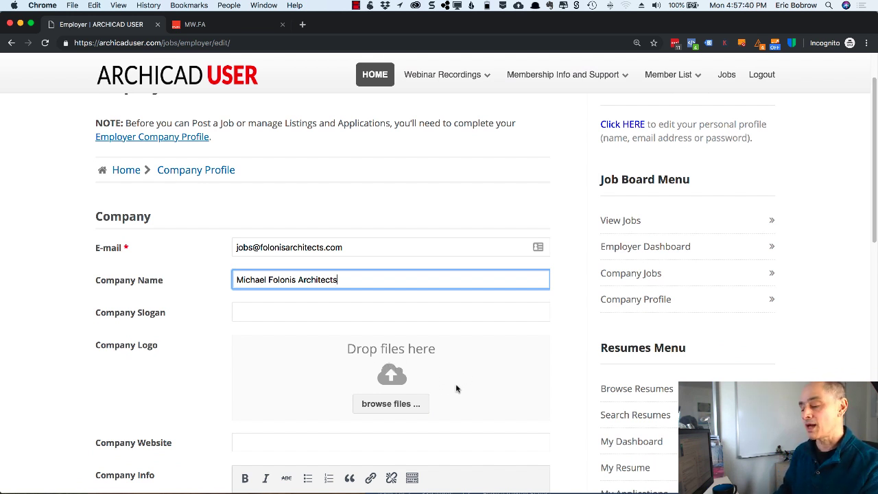
{"action": "scroll", "coordinate": [421, 399], "scroll_direction": "down", "scroll_amount": 4}
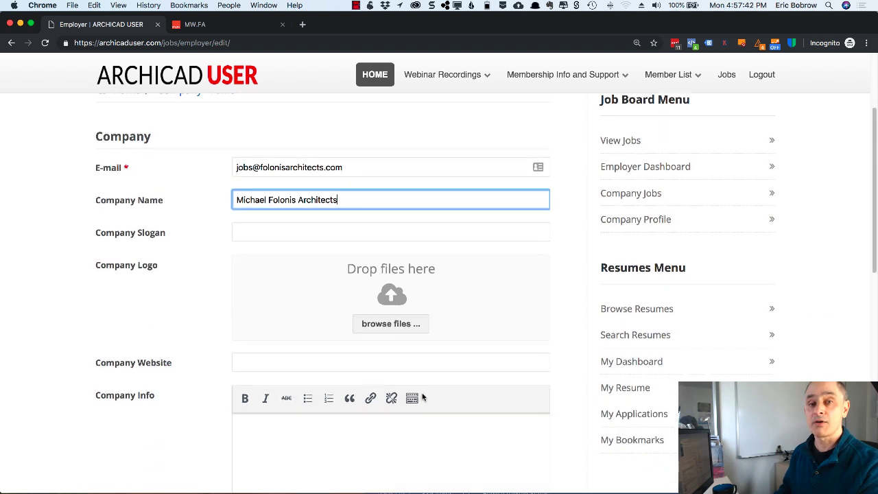
{"action": "left_click", "coordinate": [257, 288]}
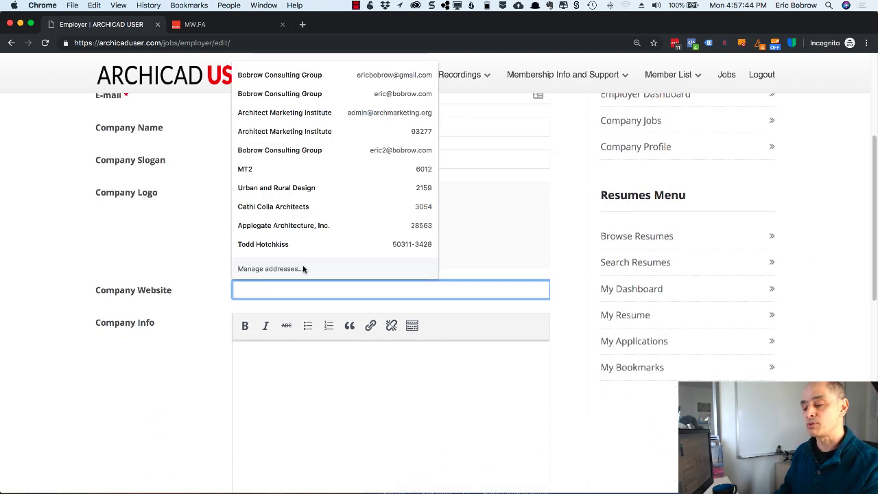
{"action": "key", "text": "super+Tab"}
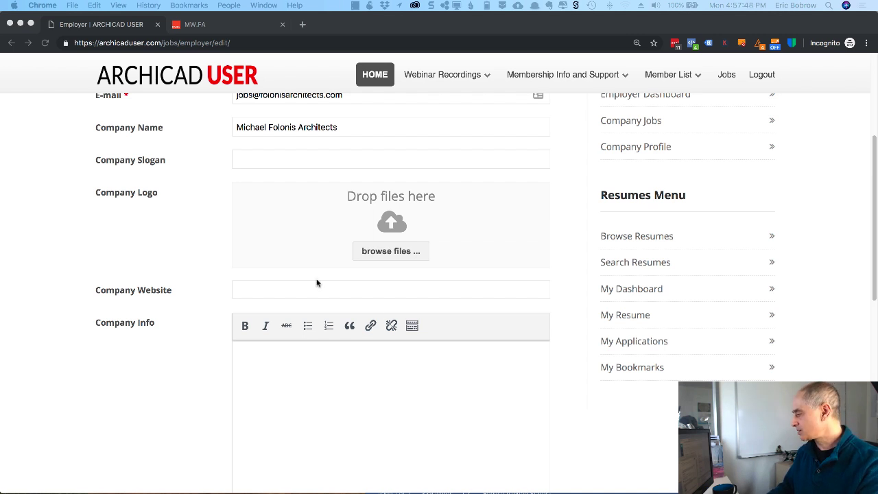
{"action": "left_click", "coordinate": [270, 293]}
{"action": "type", "text": "http://www.folonisarchitects.com/"}
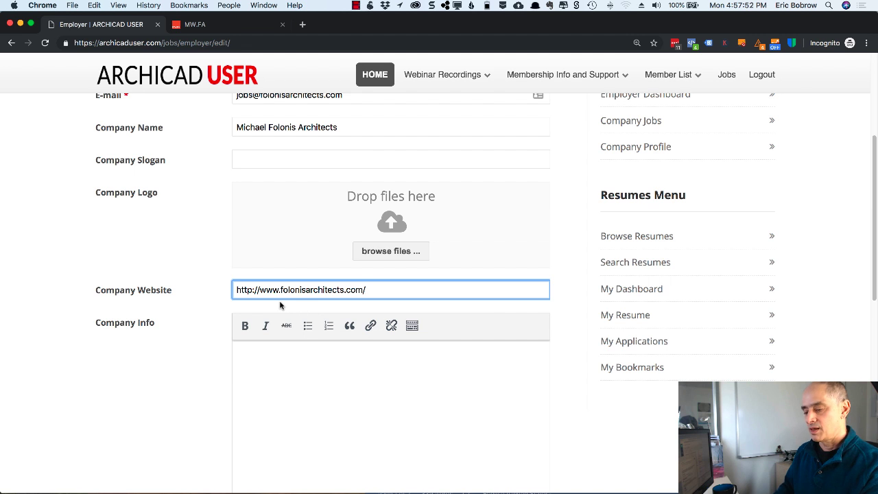
{"action": "left_click", "coordinate": [286, 347]}
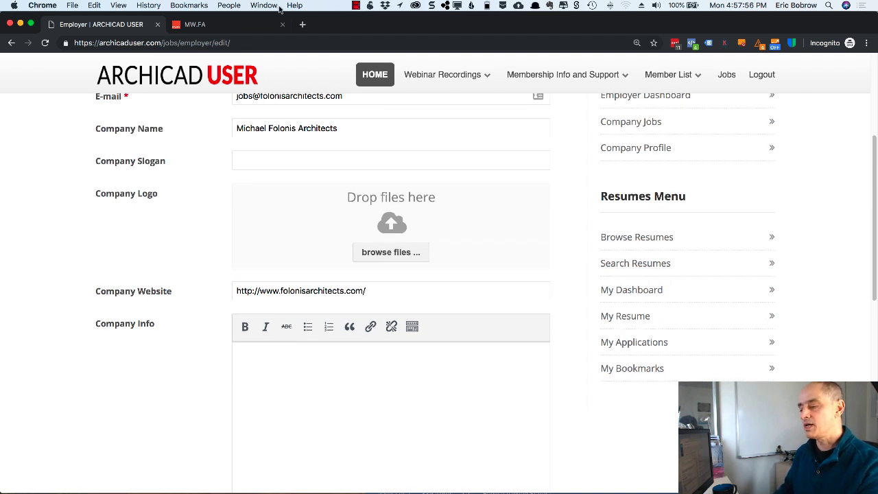
{"action": "left_click", "coordinate": [231, 26]}
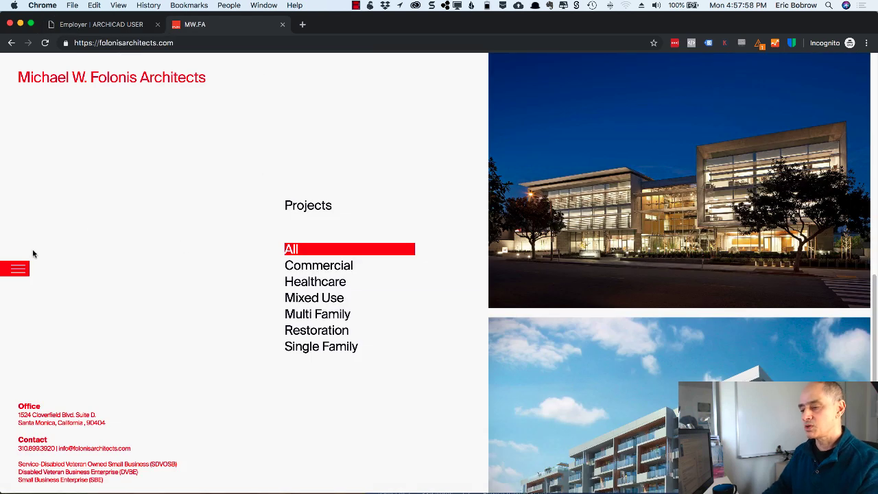
- Copy the text of the firm site's The Practice page and paste it into Company Info
{"action": "left_click", "coordinate": [18, 268]}
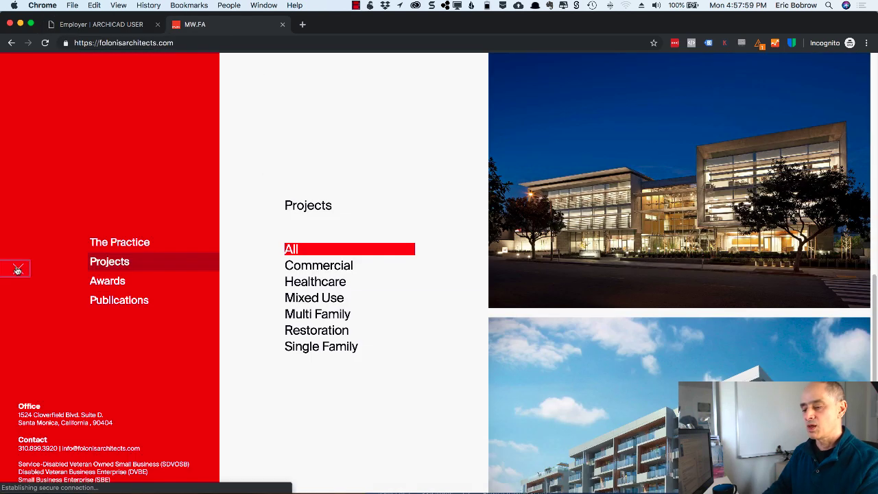
{"action": "left_click", "coordinate": [127, 243]}
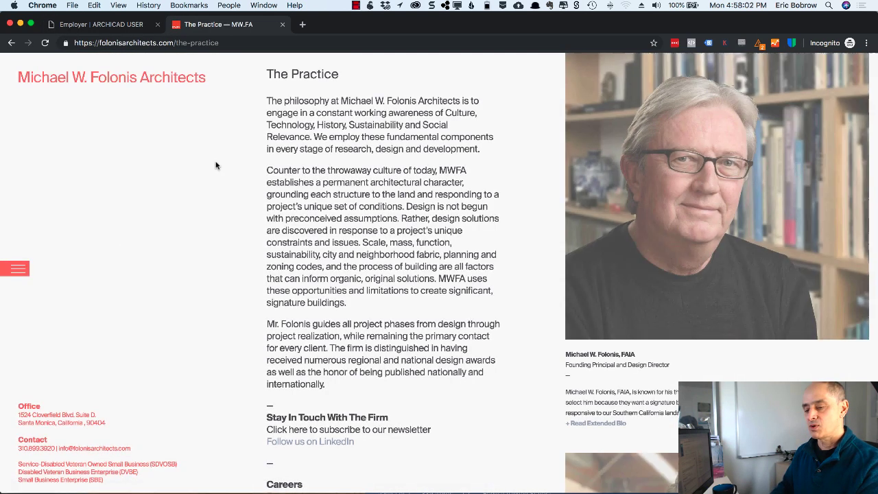
{"action": "left_click_drag", "start_coordinate": [266, 73], "coordinate": [335, 385]}
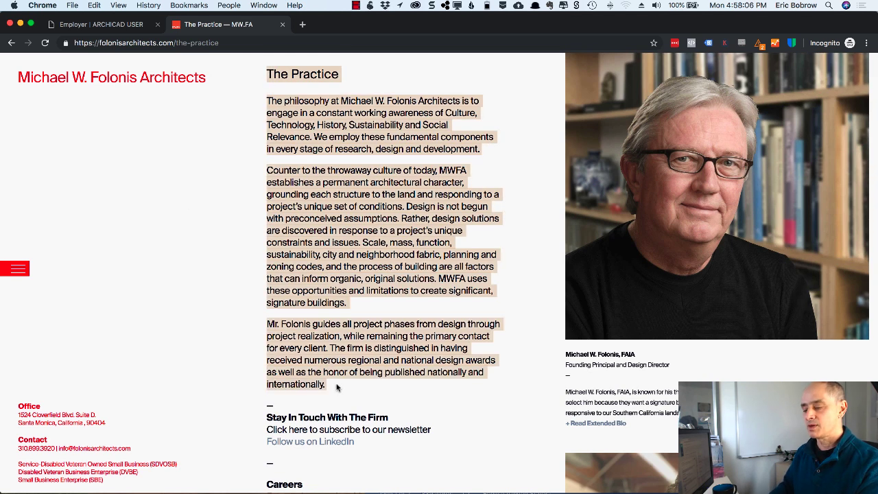
{"action": "key", "text": "super+c"}
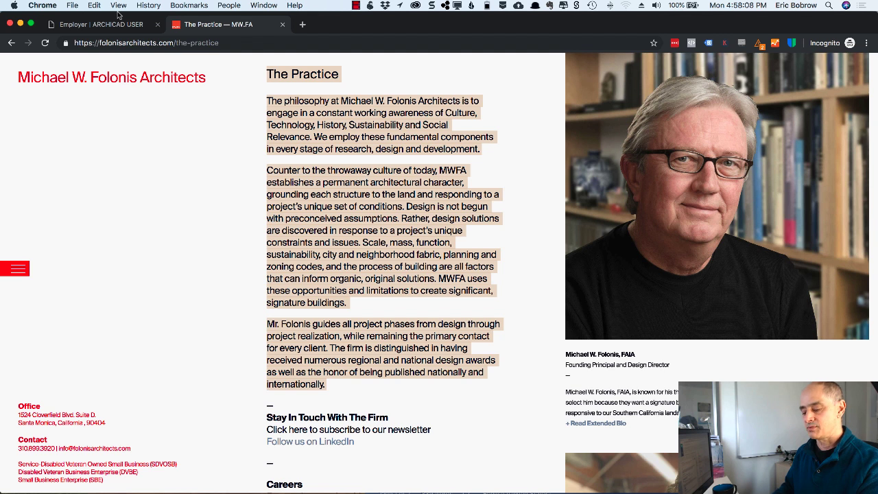
{"action": "left_click", "coordinate": [112, 30]}
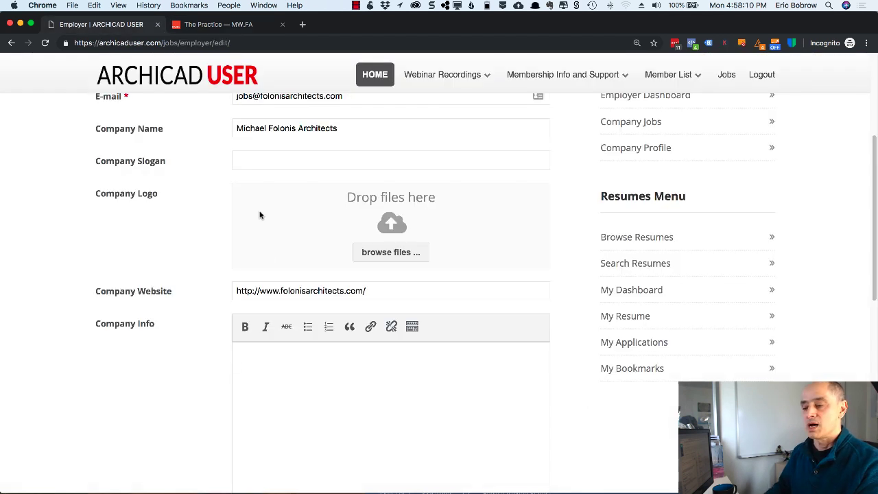
{"action": "key", "text": "super+v"}
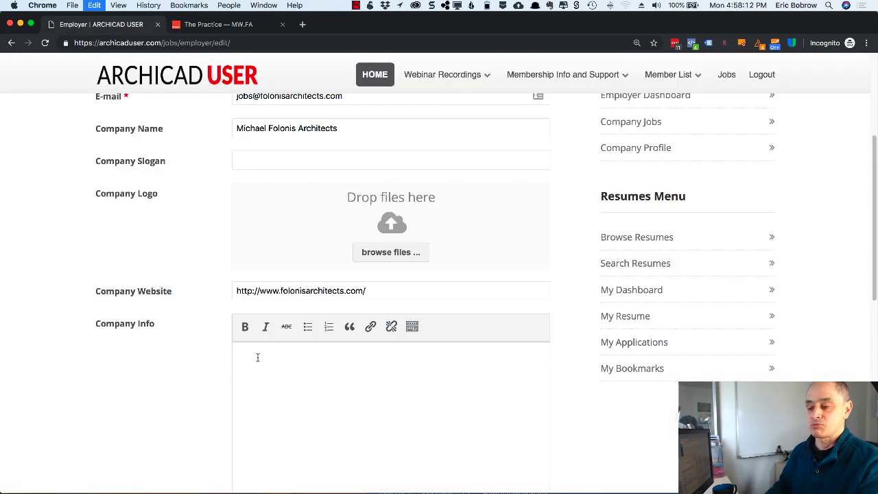
{"action": "scroll", "coordinate": [302, 399], "scroll_direction": "up", "scroll_amount": 5}
{"action": "scroll", "coordinate": [216, 392], "scroll_direction": "up", "scroll_amount": 3}
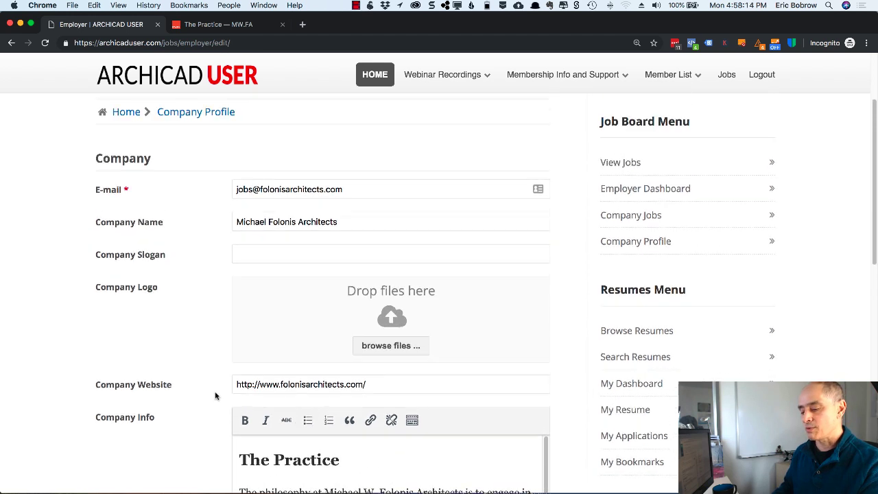
{"action": "scroll", "coordinate": [239, 322], "scroll_direction": "down", "scroll_amount": 8}
- Set Company State to CA and enter the office's zip code
{"action": "scroll", "coordinate": [207, 333], "scroll_direction": "down", "scroll_amount": 2}
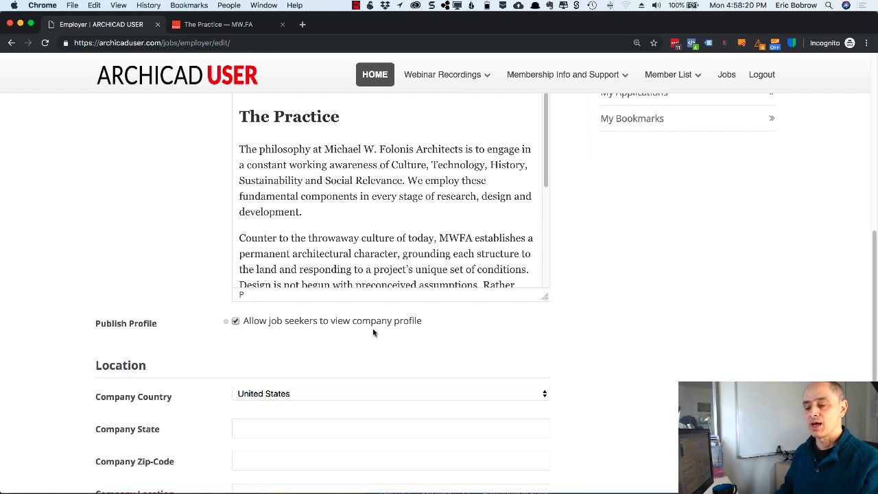
{"action": "scroll", "coordinate": [363, 332], "scroll_direction": "down", "scroll_amount": 5}
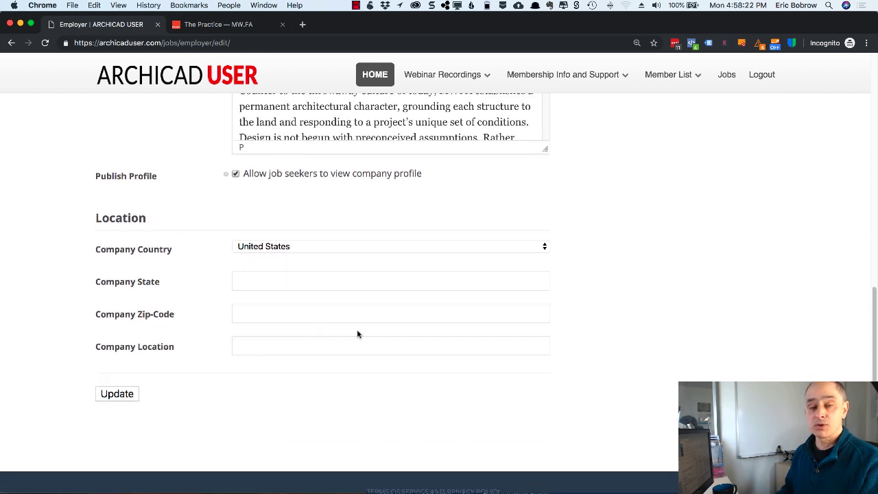
{"action": "left_click", "coordinate": [252, 280]}
{"action": "type", "text": "CA"}
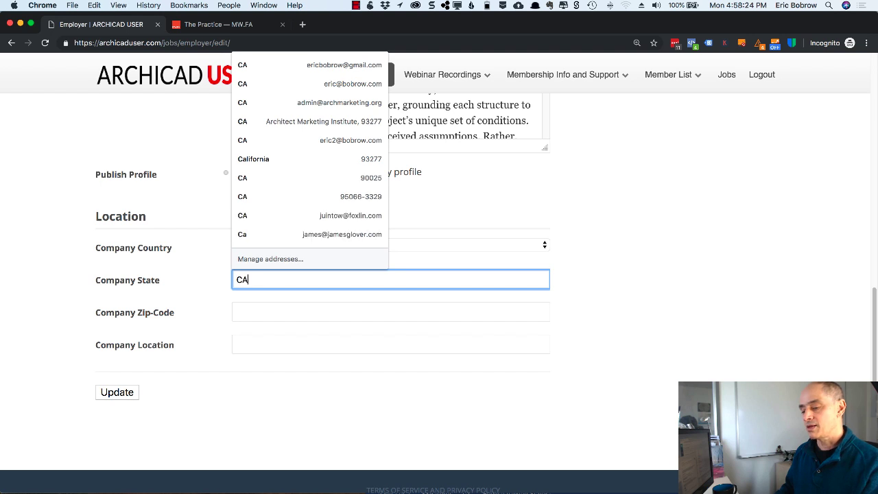
{"action": "left_click", "coordinate": [247, 314]}
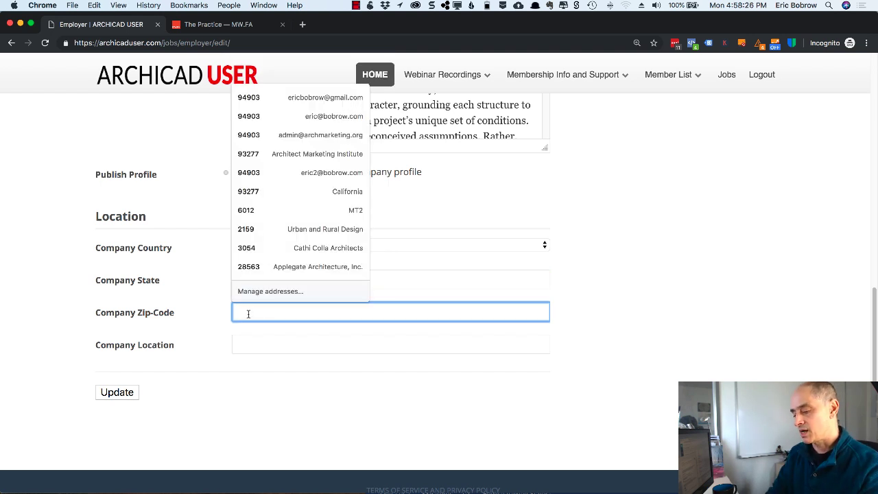
{"action": "left_click", "coordinate": [226, 25]}
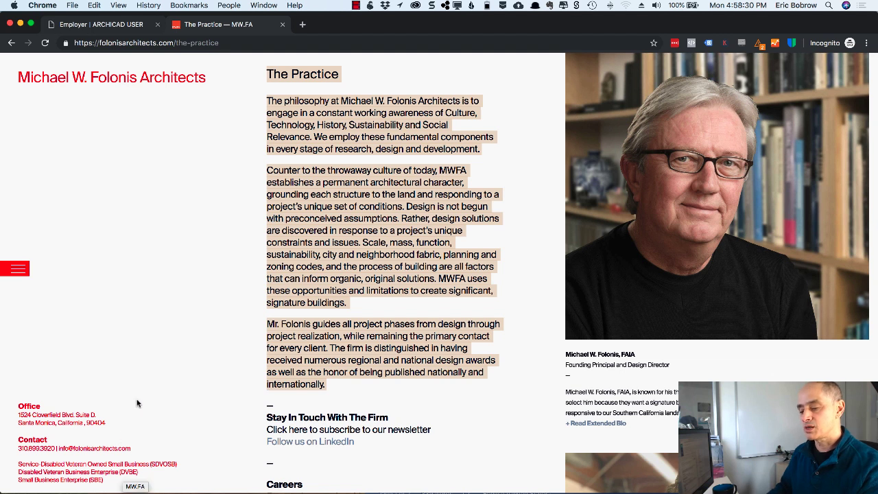
{"action": "key", "text": "super+Tab"}
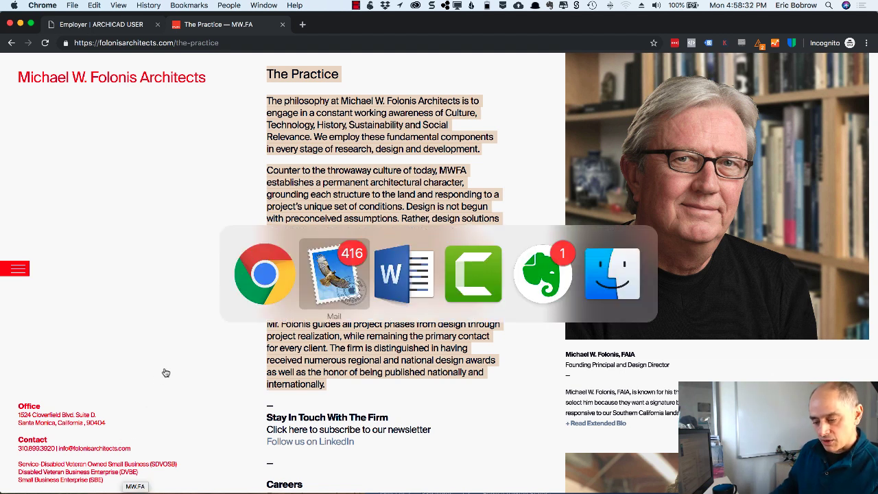
{"action": "left_click", "coordinate": [238, 302]}
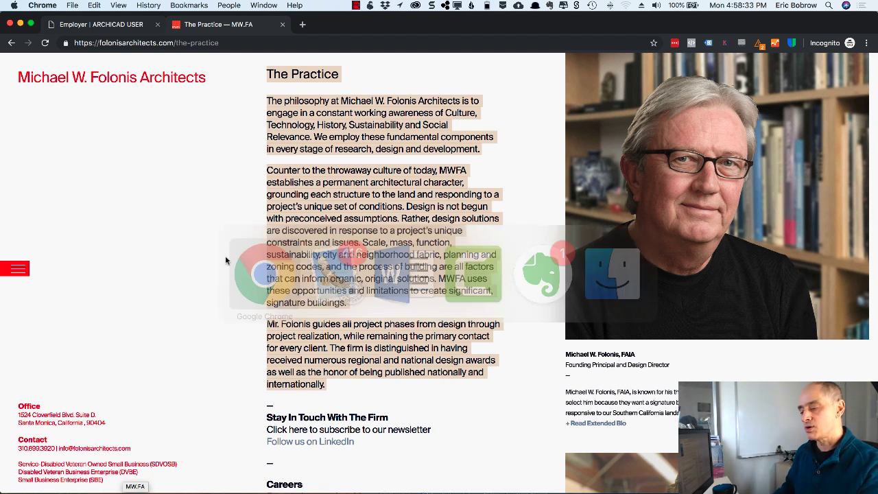
{"action": "left_click", "coordinate": [125, 24]}
{"action": "left_click", "coordinate": [271, 311]}
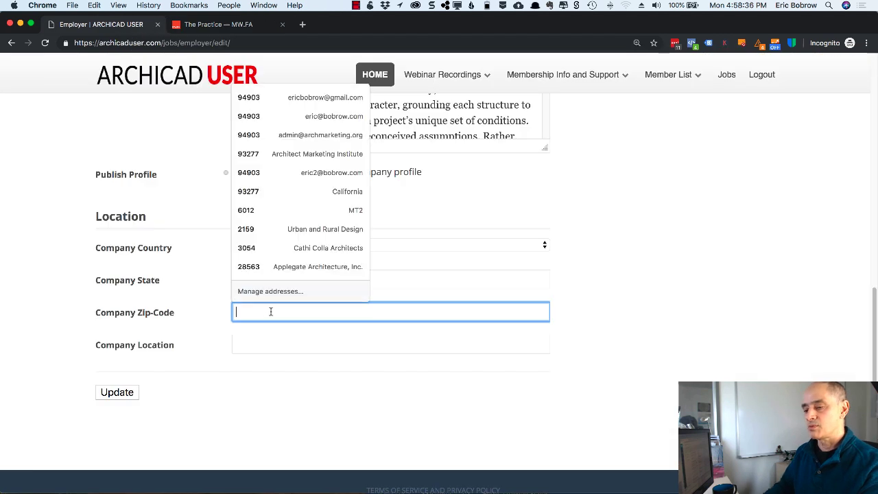
{"action": "type", "text": "90404"}
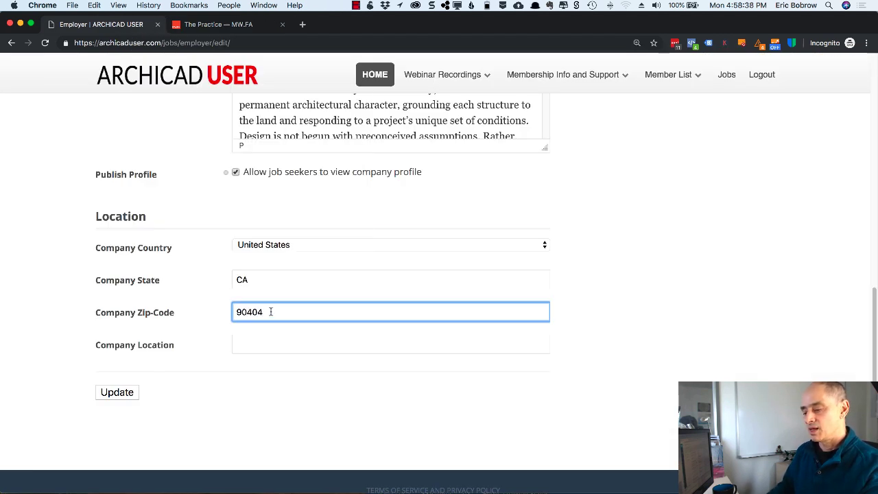
- Paste the office address from the firm site's footer into Company Location and save the profile
{"action": "left_click", "coordinate": [268, 350]}
{"action": "left_click", "coordinate": [218, 27]}
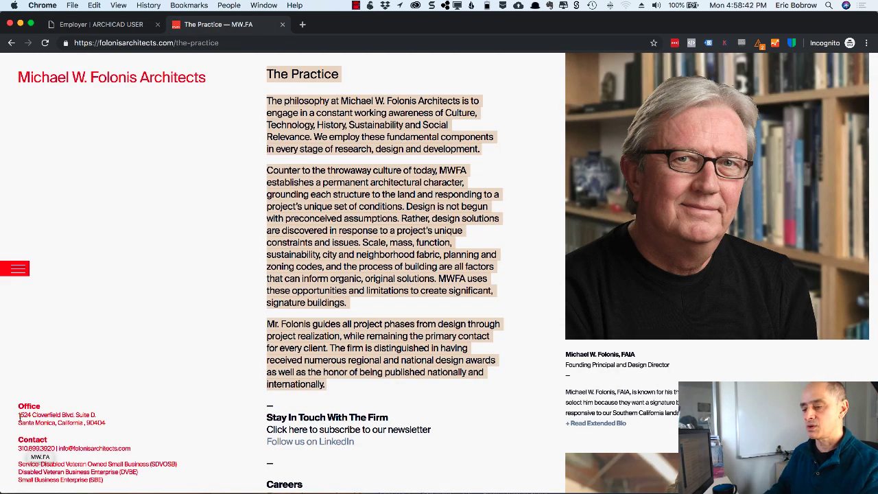
{"action": "left_click_drag", "start_coordinate": [19, 415], "coordinate": [144, 421]}
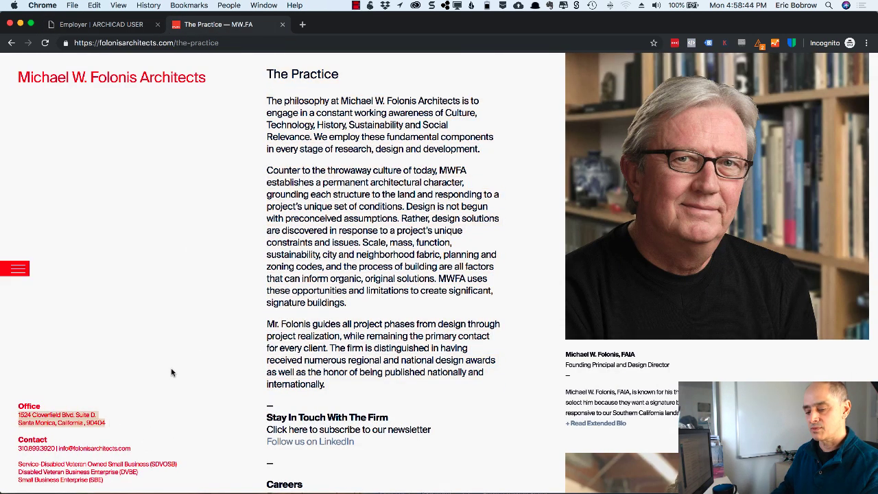
{"action": "left_click", "coordinate": [206, 29]}
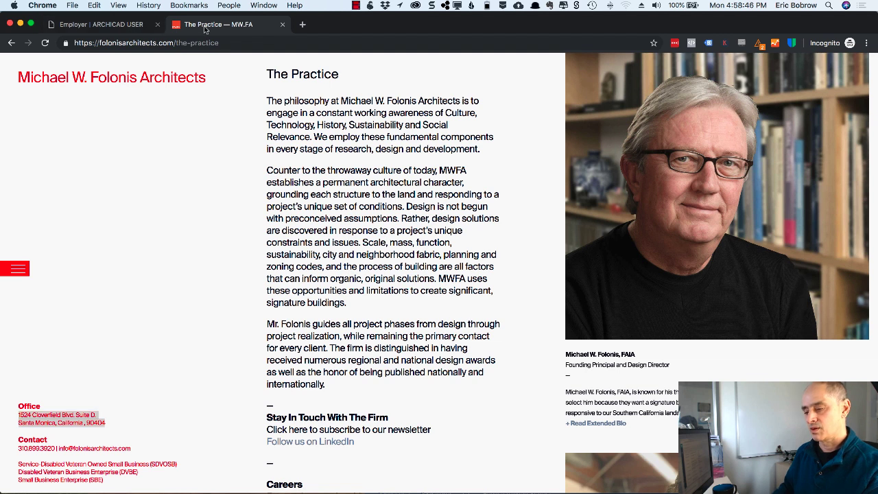
{"action": "left_click", "coordinate": [136, 25]}
{"action": "left_click", "coordinate": [249, 345]}
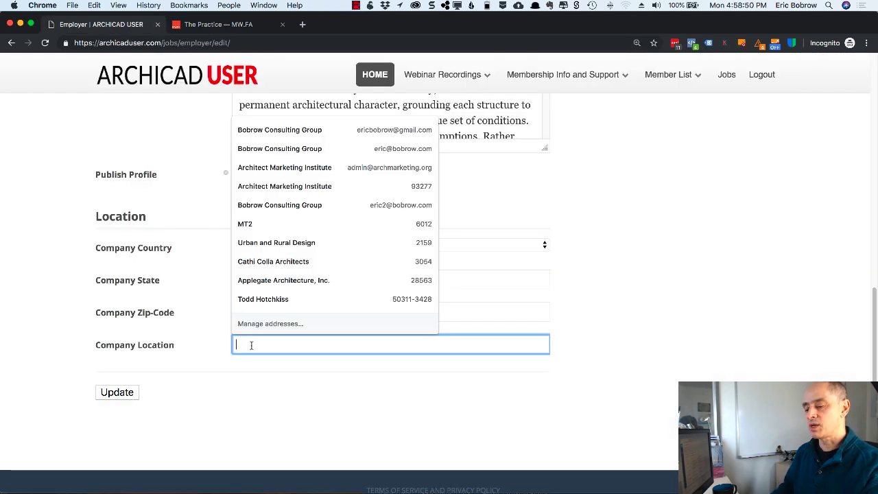
{"action": "type", "text": "1524 Cloverfield Blvd. Suite D.  Santa Monica, California , 90404"}
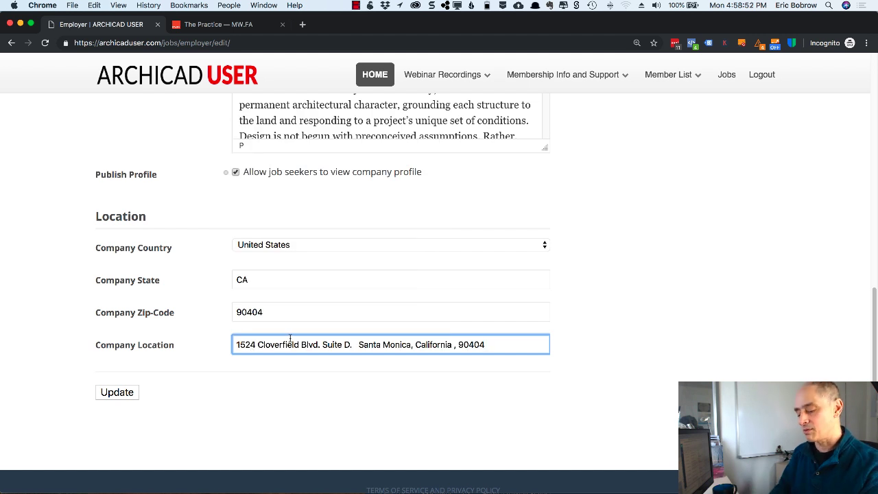
{"action": "left_click", "coordinate": [118, 392]}
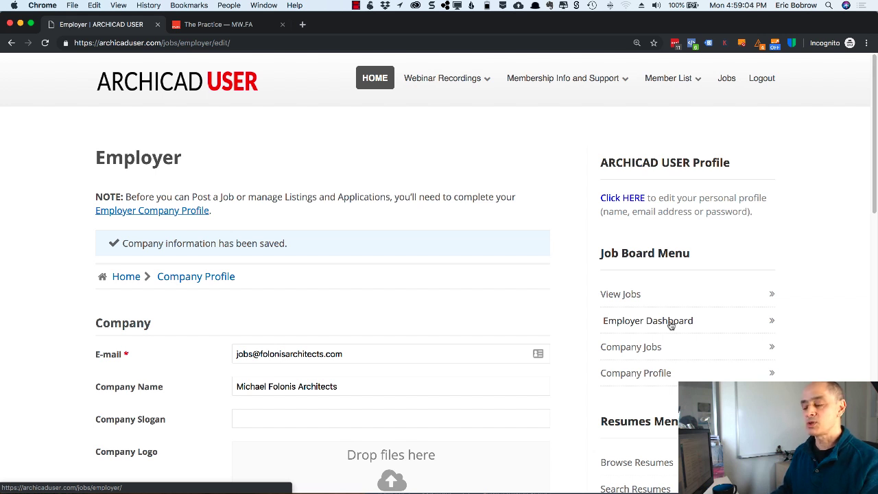
- Open the Employer Dashboard with its Post a Job, Listings, Applications and Edit Profile options
{"action": "left_click", "coordinate": [671, 324]}
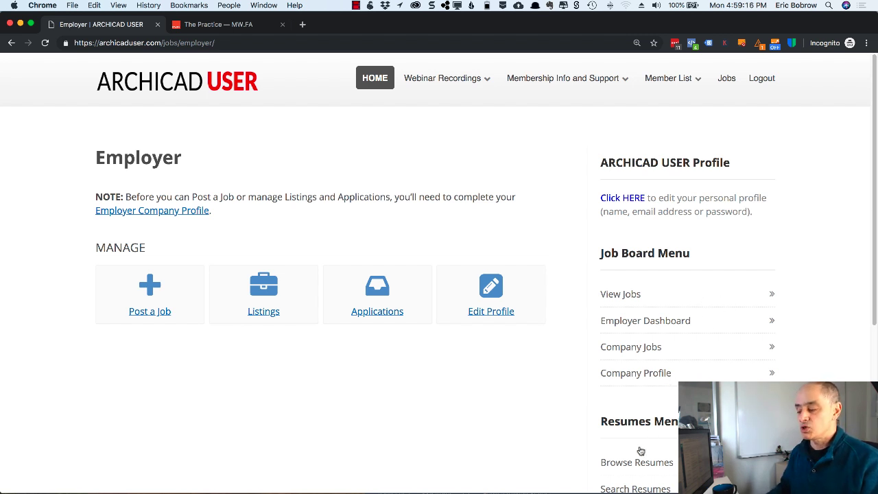
- Choose Post a Job on the Employer page to get a blank job ad form
{"action": "scroll", "coordinate": [662, 447], "scroll_direction": "down", "scroll_amount": 3}
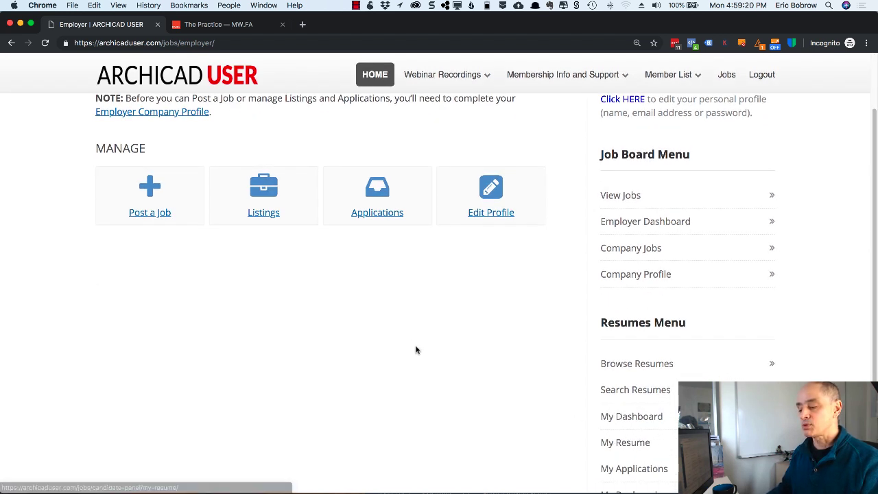
{"action": "scroll", "coordinate": [415, 348], "scroll_direction": "up", "scroll_amount": 3}
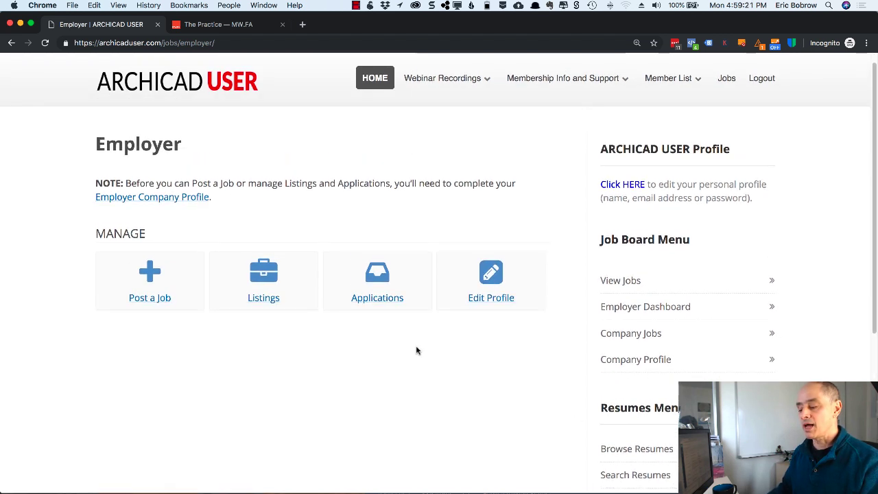
{"action": "left_click", "coordinate": [166, 307]}
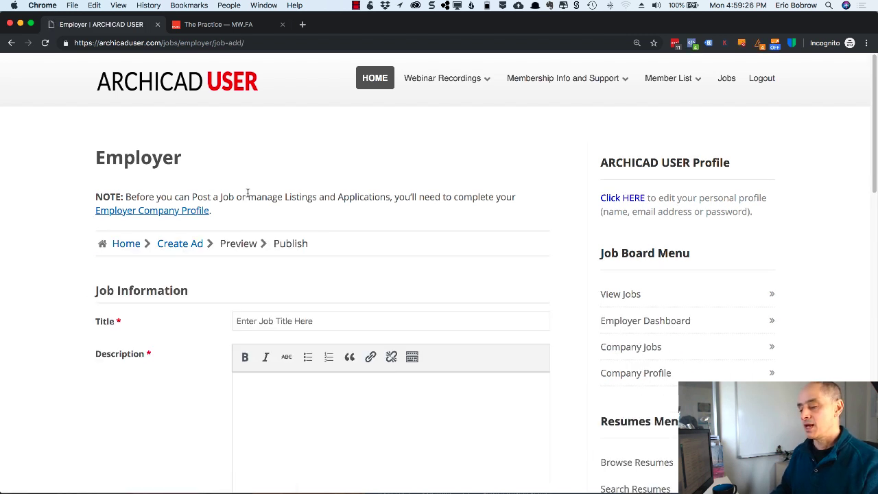
- Select the Designer II ad text in Word and enter Designer II as the job title
{"action": "key", "text": "super+Tab"}
{"action": "key", "text": "super+Tab"}
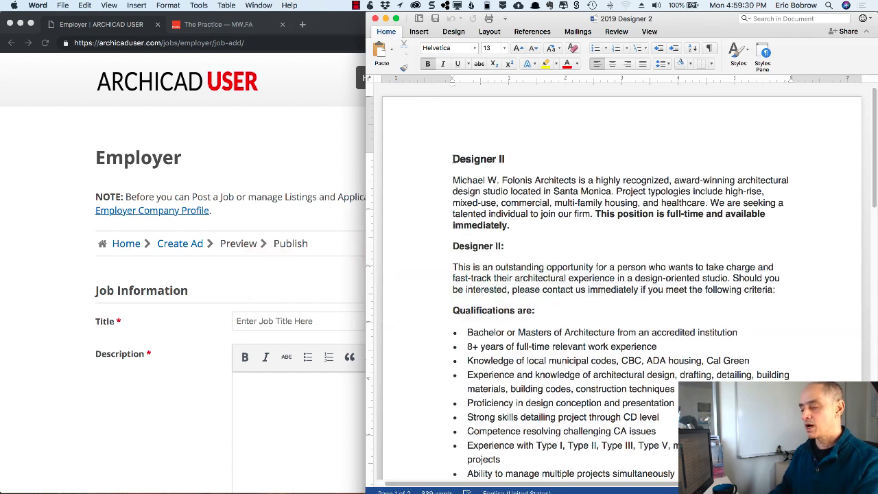
{"action": "left_click_drag", "start_coordinate": [453, 157], "coordinate": [601, 479]}
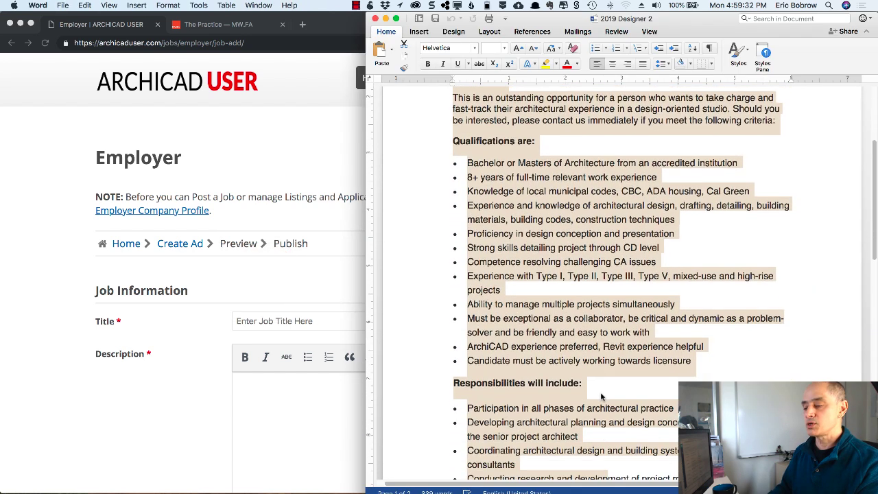
{"action": "left_click", "coordinate": [194, 320]}
{"action": "left_click", "coordinate": [247, 320]}
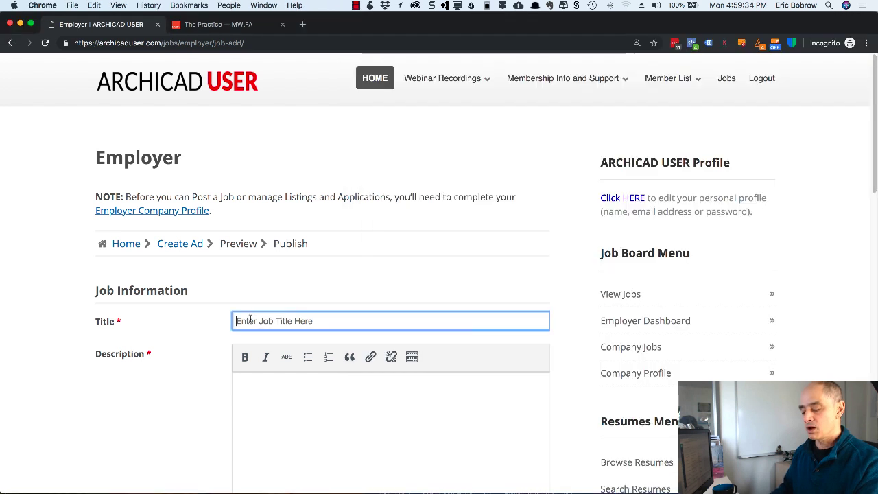
{"action": "type", "text": "Designe"}
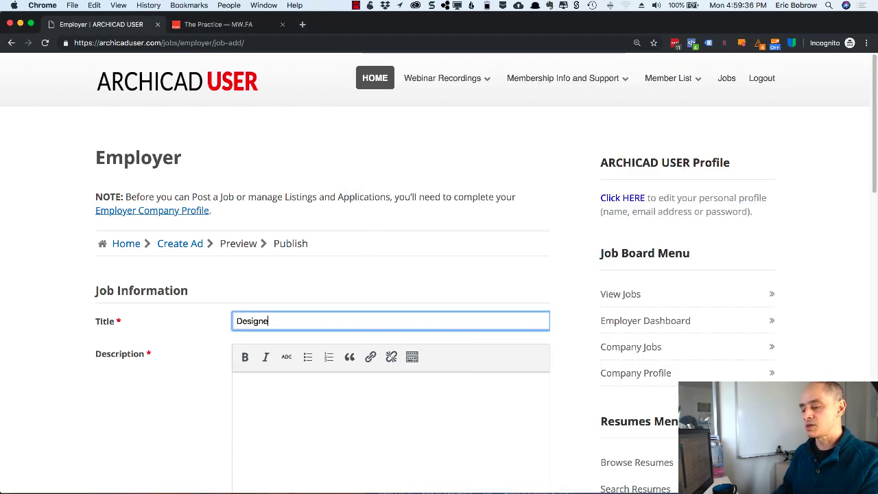
{"action": "type", "text": "r II"}
- Paste the Designer II ad text into Description, undoing an accidentally pasted address first
{"action": "left_click", "coordinate": [266, 382]}
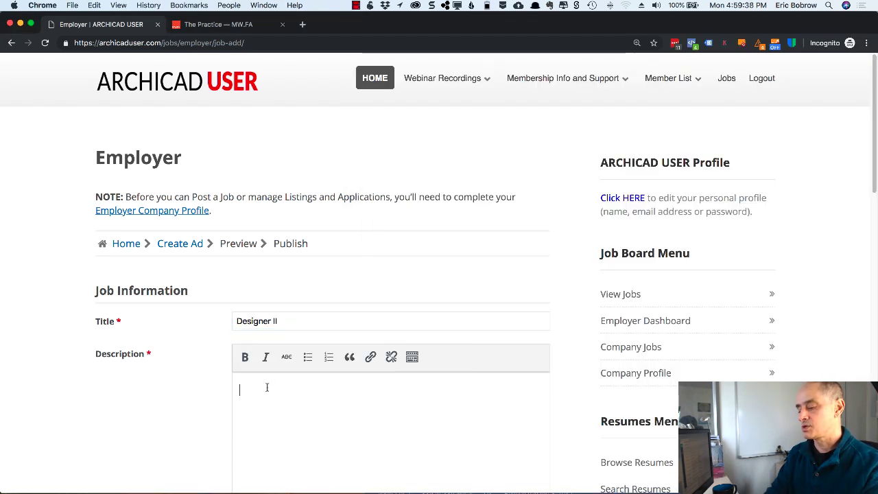
{"action": "key", "text": "super+v"}
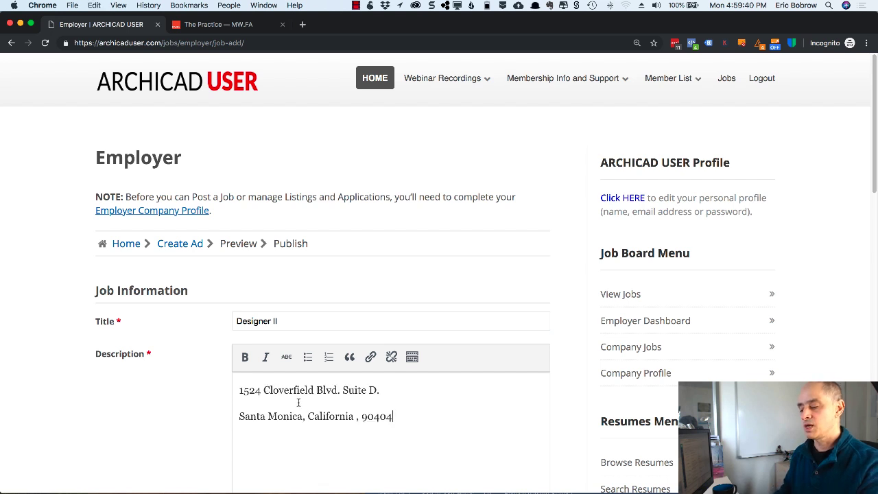
{"action": "key", "text": "super+z"}
{"action": "key", "text": "super+Tab"}
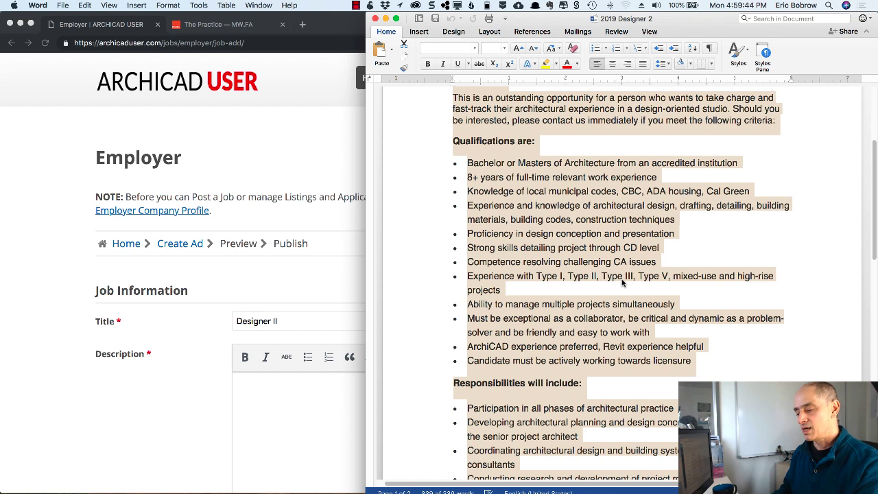
{"action": "left_click", "coordinate": [248, 388]}
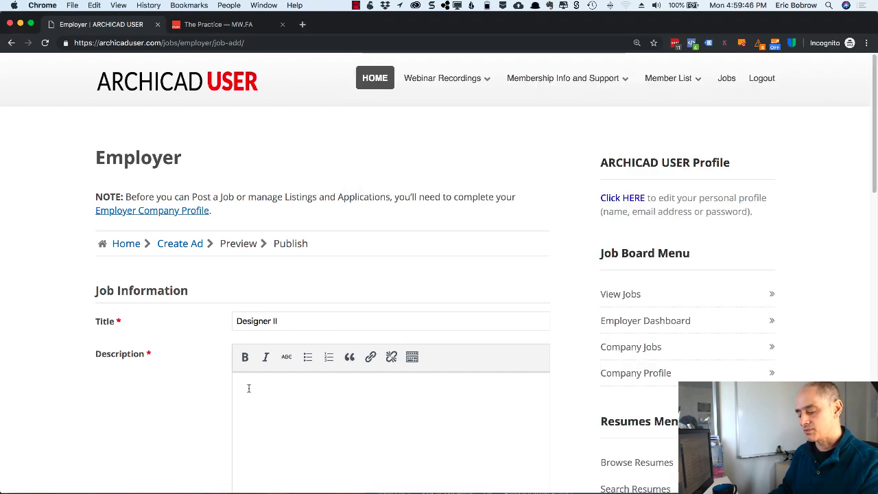
{"action": "key", "text": "super+v"}
{"action": "scroll", "coordinate": [275, 391], "scroll_direction": "up", "scroll_amount": 5}
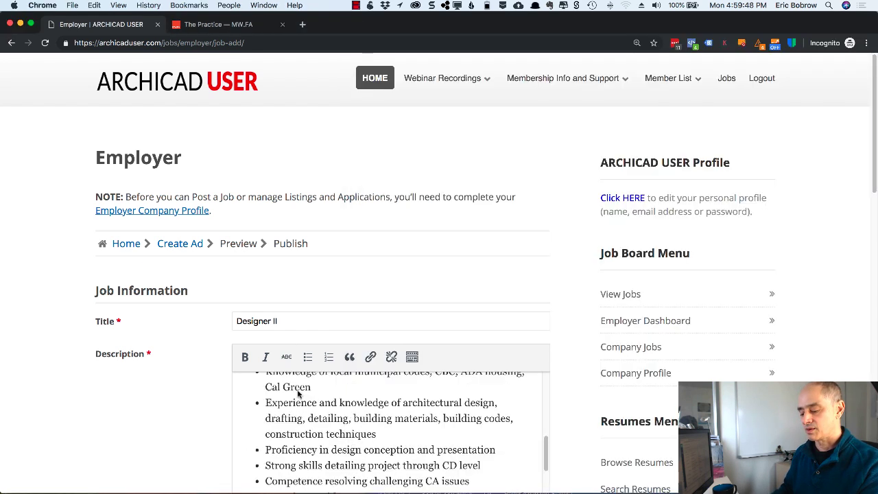
{"action": "scroll", "coordinate": [298, 393], "scroll_direction": "up", "scroll_amount": 2}
{"action": "left_click_drag", "start_coordinate": [546, 438], "coordinate": [552, 353]}
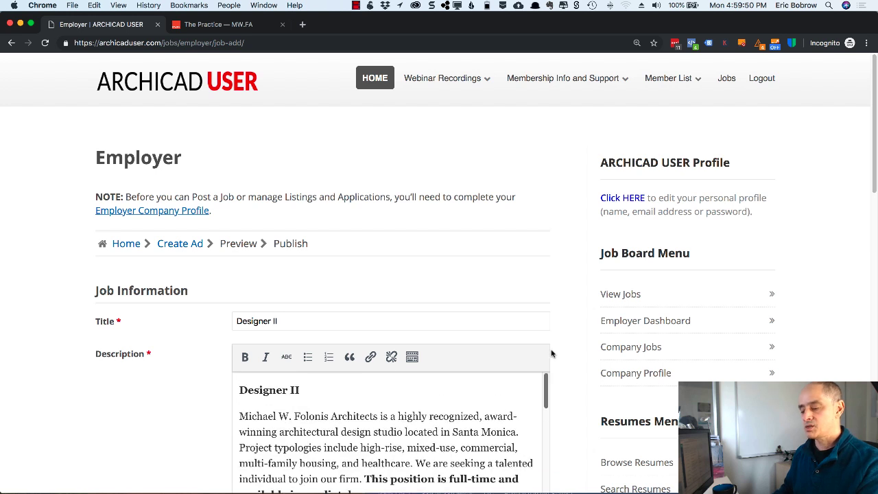
{"action": "scroll", "coordinate": [572, 330], "scroll_direction": "down", "scroll_amount": 5}
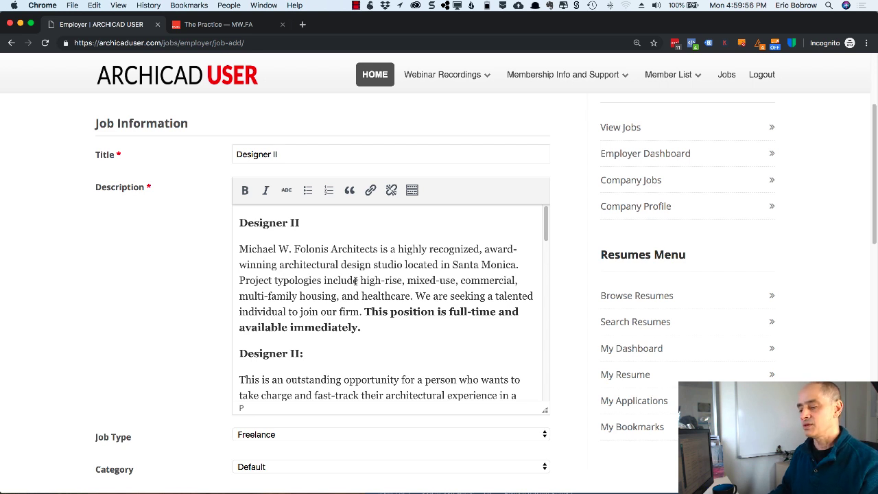
{"action": "scroll", "coordinate": [350, 363], "scroll_direction": "down", "scroll_amount": 4}
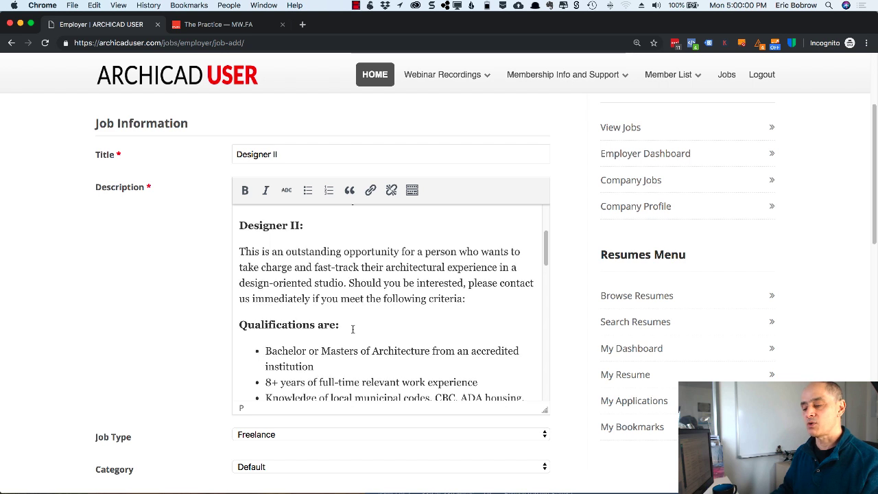
{"action": "scroll", "coordinate": [353, 329], "scroll_direction": "down", "scroll_amount": 2}
{"action": "scroll", "coordinate": [216, 332], "scroll_direction": "down", "scroll_amount": 2}
- Set the Job Type to Full-time and keep the Category on Default
{"action": "scroll", "coordinate": [216, 332], "scroll_direction": "down", "scroll_amount": 3}
{"action": "left_click", "coordinate": [297, 337]}
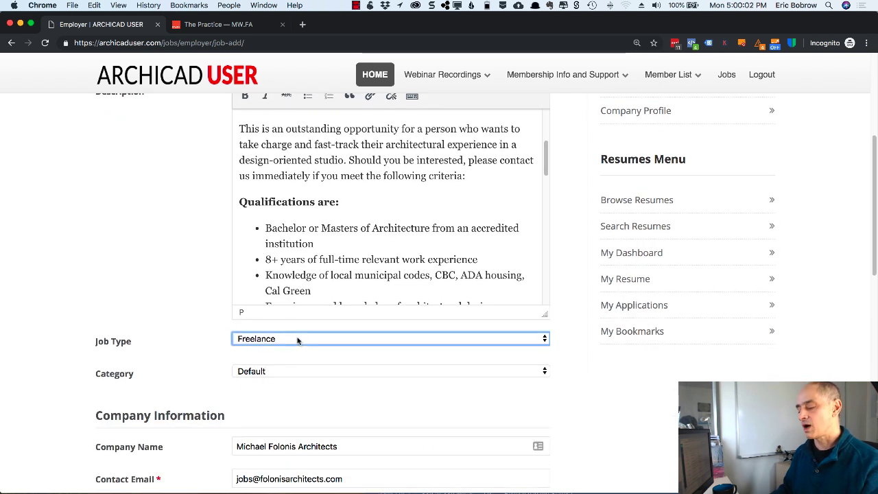
{"action": "left_click", "coordinate": [286, 349]}
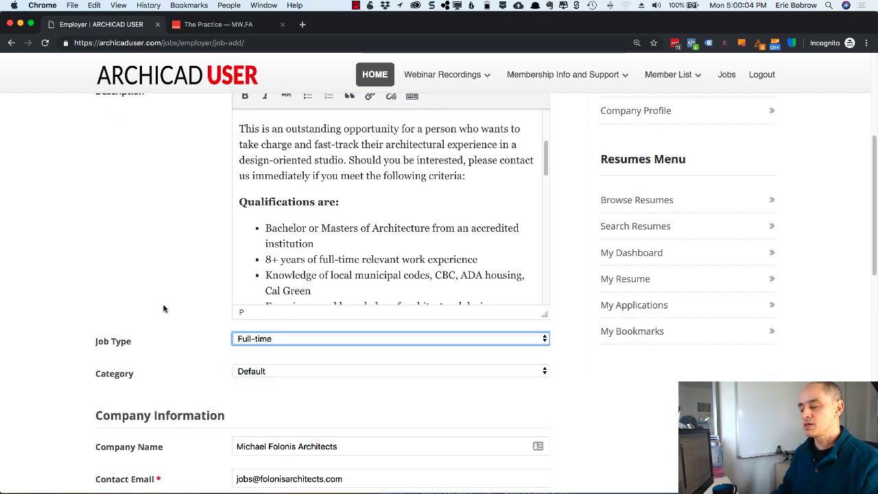
{"action": "scroll", "coordinate": [162, 306], "scroll_direction": "down", "scroll_amount": 3}
{"action": "left_click", "coordinate": [260, 310]}
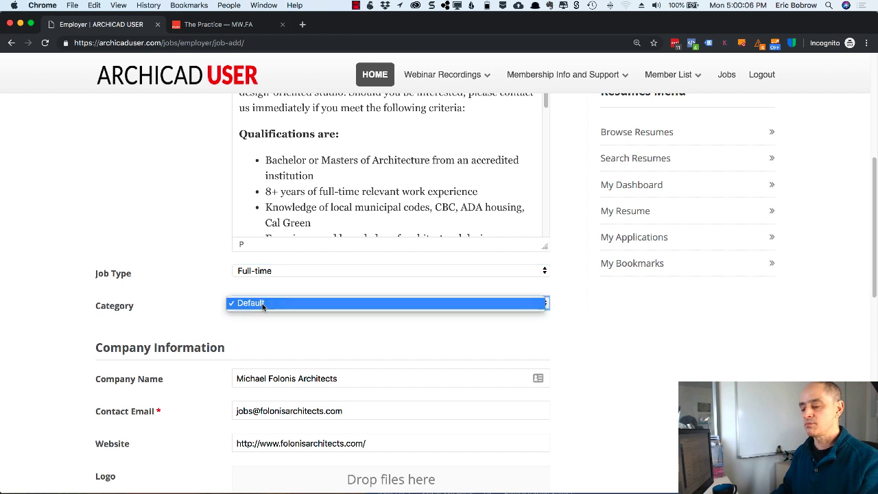
{"action": "left_click", "coordinate": [183, 305]}
- Choose the Free Job Listing package and preview the Designer II ad
{"action": "scroll", "coordinate": [220, 320], "scroll_direction": "down", "scroll_amount": 6}
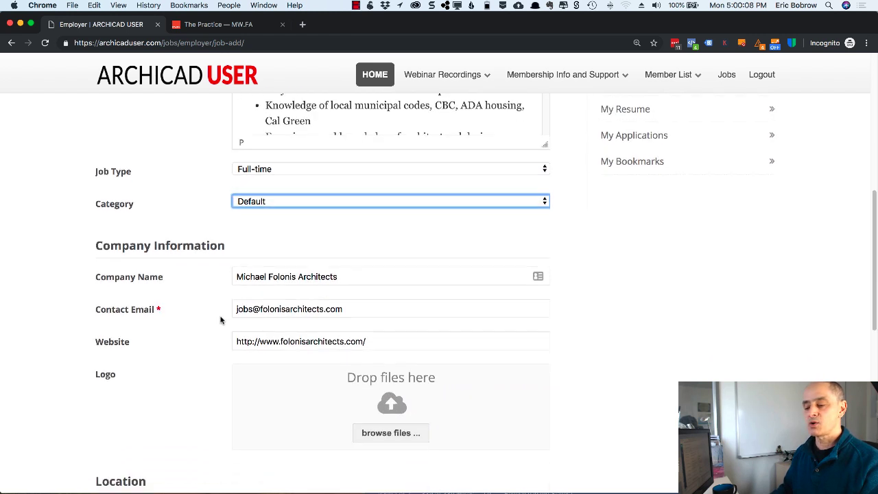
{"action": "scroll", "coordinate": [197, 302], "scroll_direction": "down", "scroll_amount": 4}
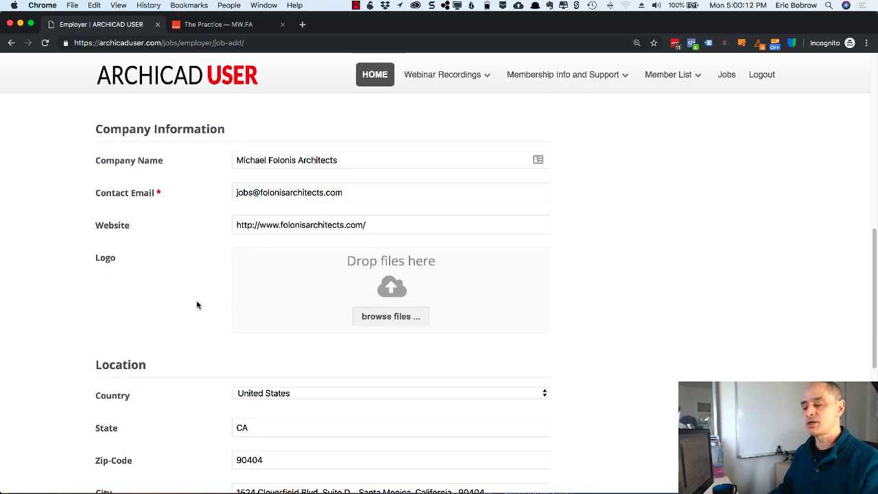
{"action": "scroll", "coordinate": [196, 304], "scroll_direction": "down", "scroll_amount": 6}
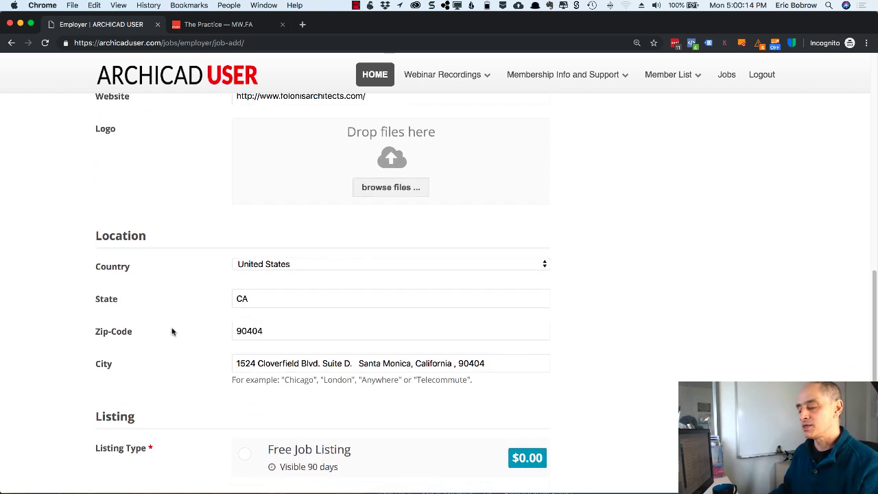
{"action": "scroll", "coordinate": [172, 332], "scroll_direction": "down", "scroll_amount": 6}
{"action": "left_click", "coordinate": [245, 331]}
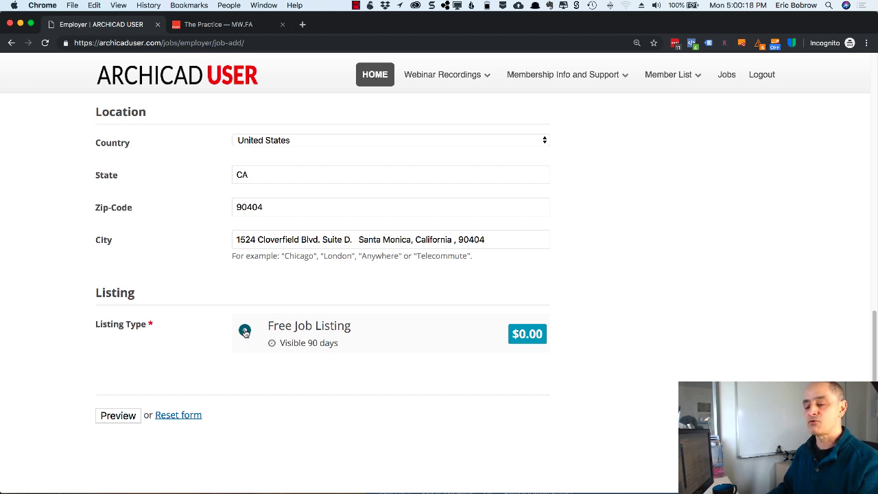
{"action": "left_click", "coordinate": [120, 416]}
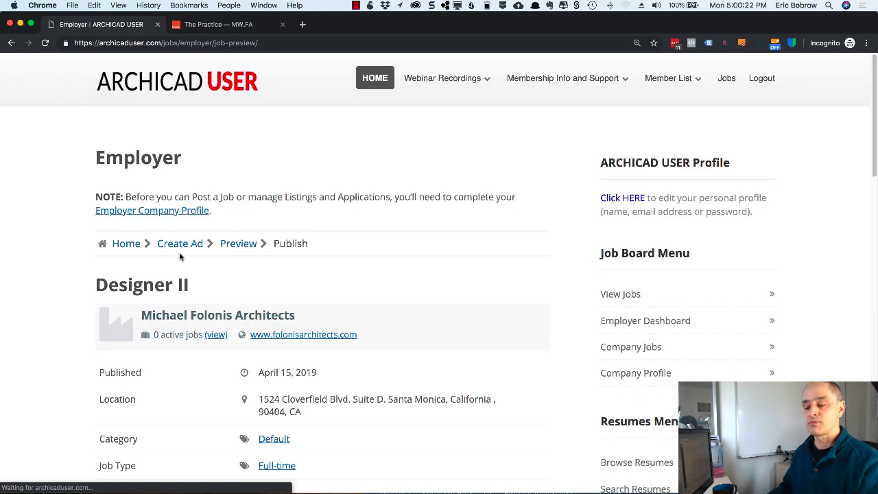
- Review the Designer II preview and publish the listing
{"action": "scroll", "coordinate": [364, 266], "scroll_direction": "down", "scroll_amount": 4}
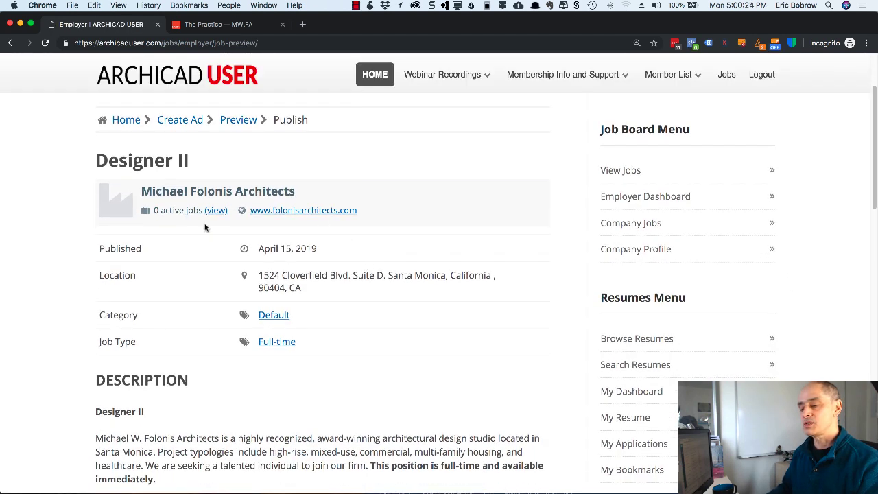
{"action": "scroll", "coordinate": [412, 257], "scroll_direction": "down", "scroll_amount": 8}
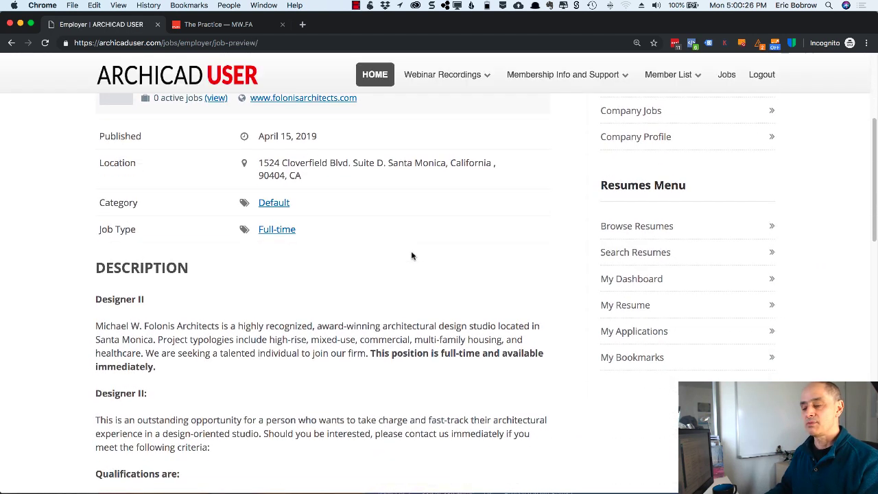
{"action": "scroll", "coordinate": [237, 265], "scroll_direction": "down", "scroll_amount": 15}
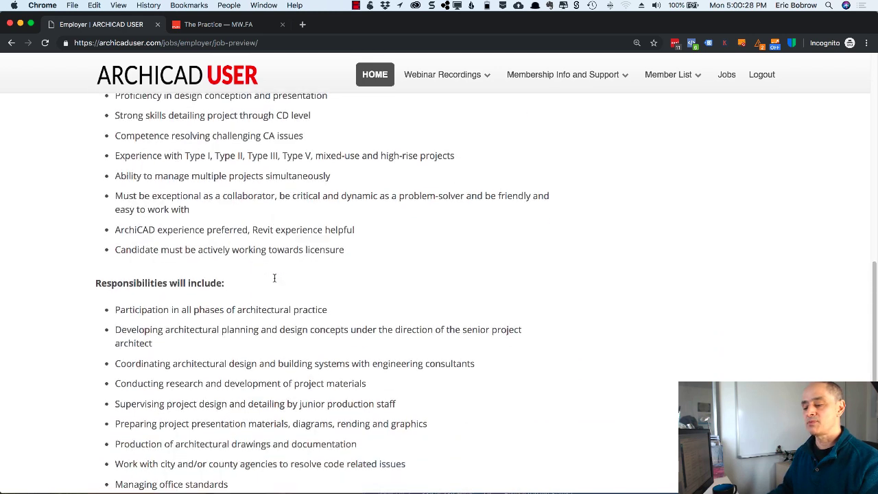
{"action": "scroll", "coordinate": [280, 280], "scroll_direction": "down", "scroll_amount": 3}
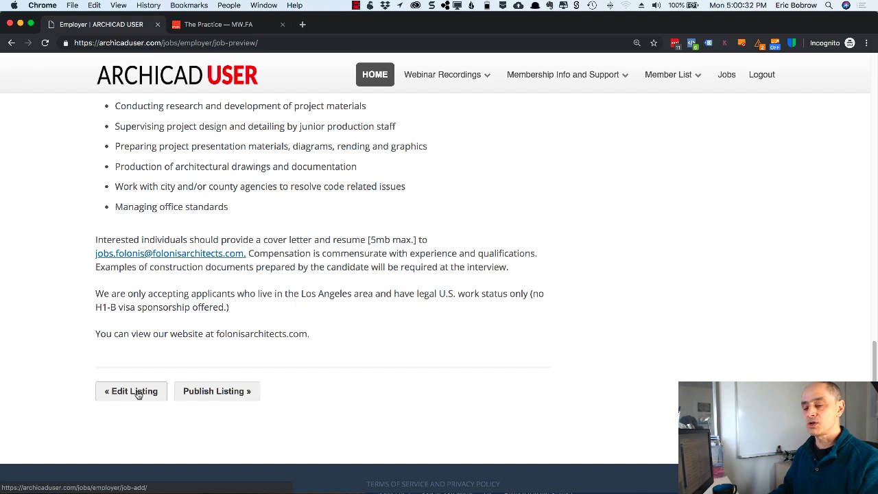
{"action": "left_click", "coordinate": [199, 391]}
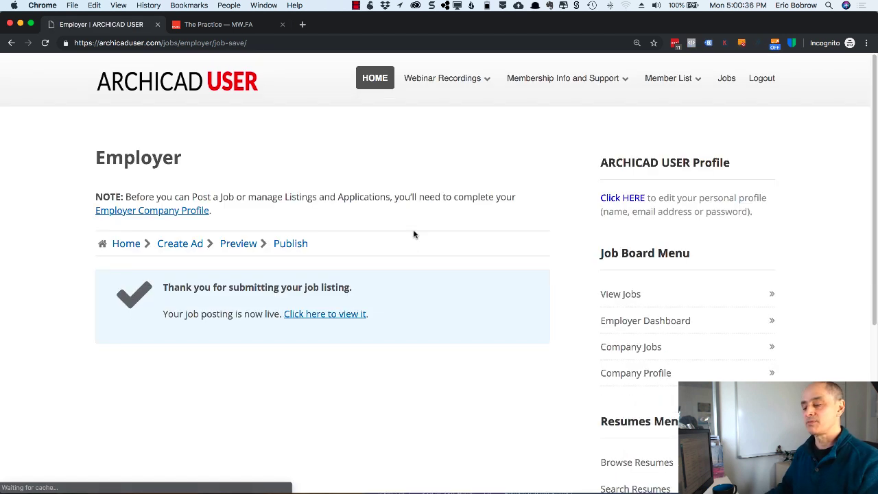
- Check the jobs list, move the Designer 1 document aside, and return to the Employer Dashboard
{"action": "left_click", "coordinate": [627, 295]}
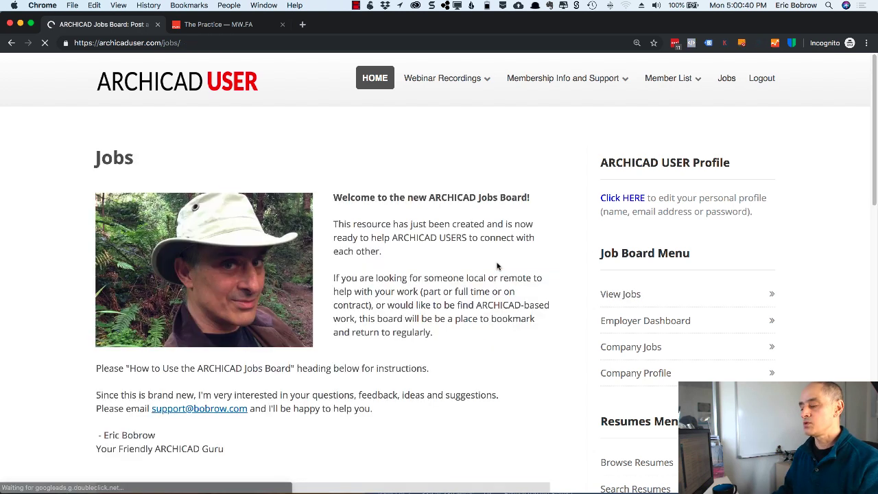
{"action": "scroll", "coordinate": [500, 266], "scroll_direction": "down", "scroll_amount": 5}
{"action": "scroll", "coordinate": [500, 266], "scroll_direction": "down", "scroll_amount": 3}
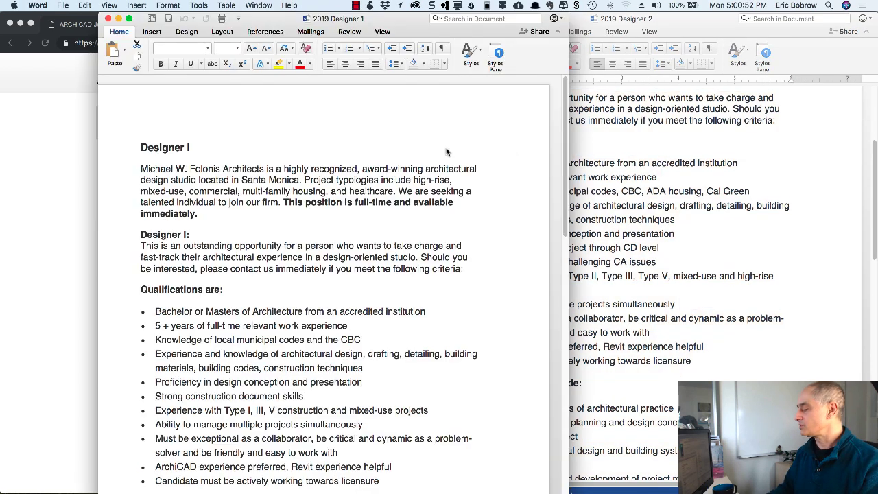
{"action": "left_click_drag", "start_coordinate": [366, 21], "coordinate": [684, 23]}
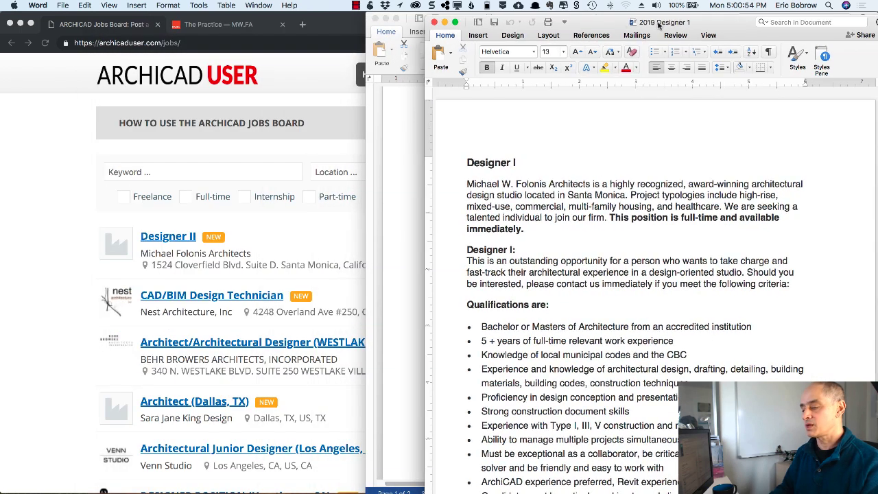
{"action": "left_click", "coordinate": [325, 153]}
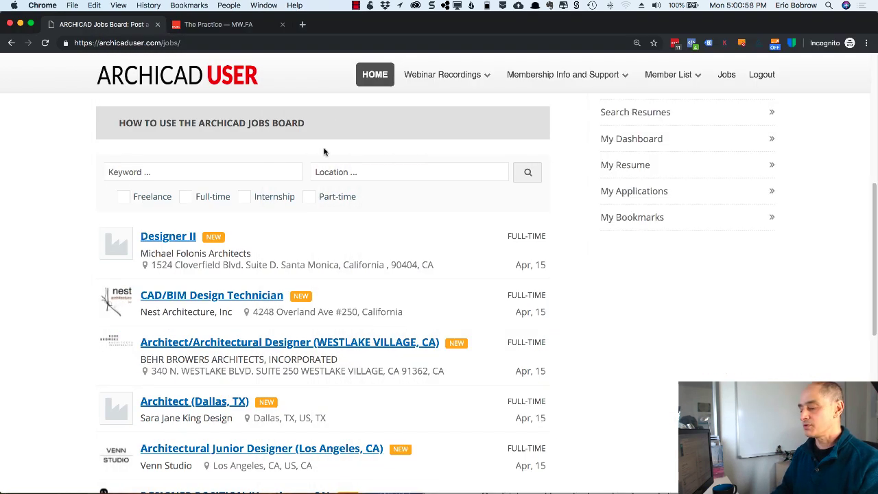
{"action": "scroll", "coordinate": [420, 195], "scroll_direction": "up", "scroll_amount": 5}
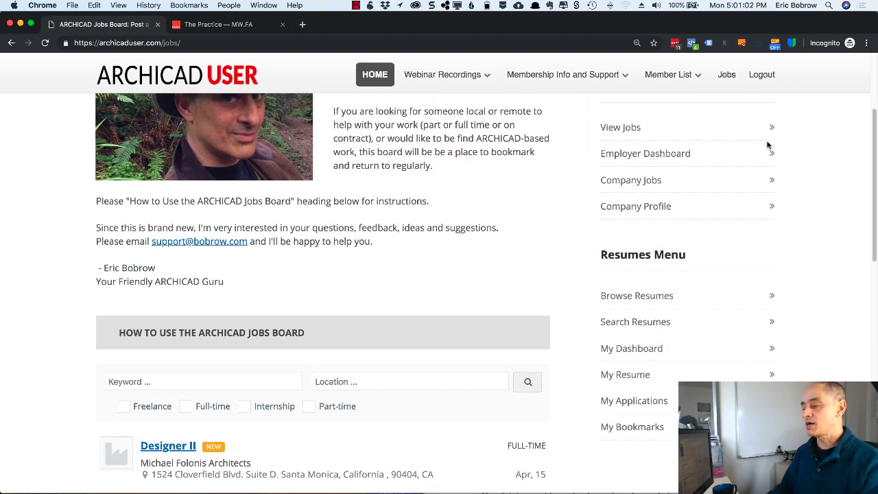
{"action": "scroll", "coordinate": [768, 147], "scroll_direction": "up", "scroll_amount": 2}
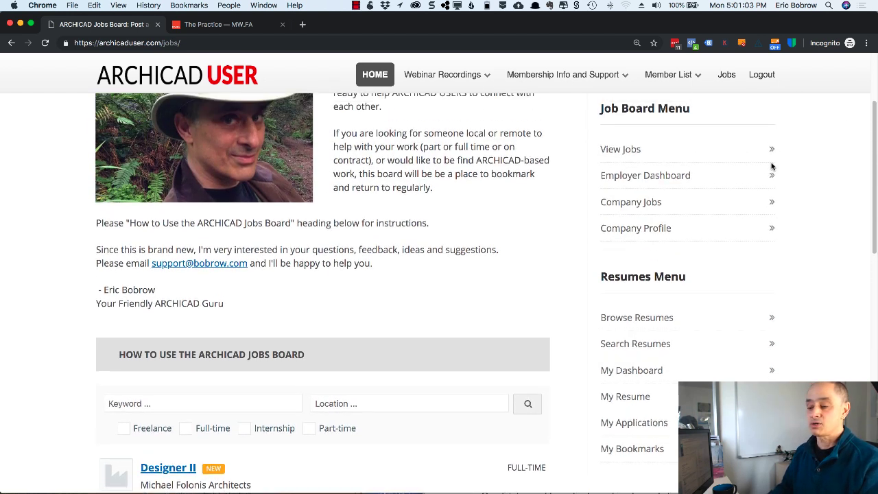
{"action": "left_click", "coordinate": [659, 178]}
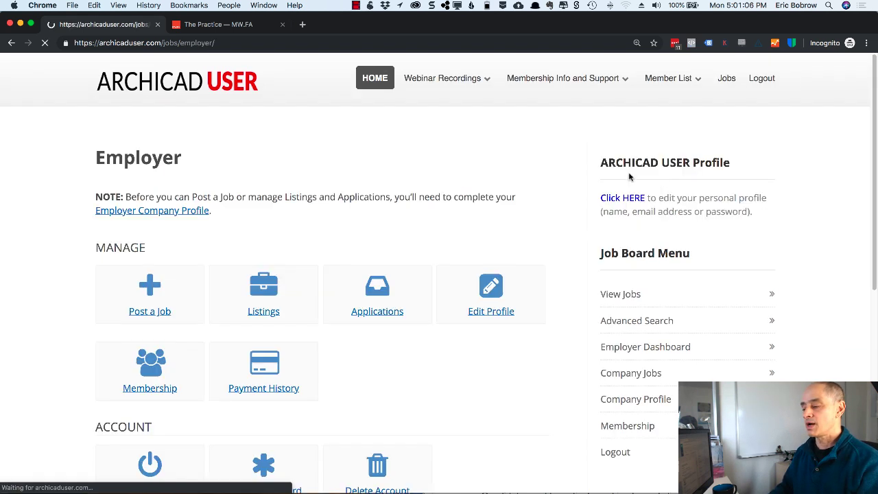
- Start a new job ad and title it Designer I
{"action": "left_click", "coordinate": [159, 314]}
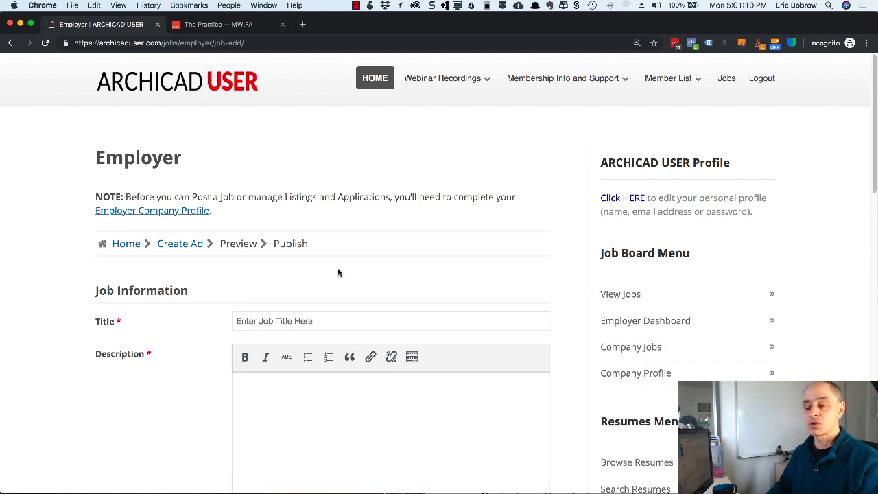
{"action": "left_click", "coordinate": [284, 318]}
{"action": "type", "text": "Designer I"}
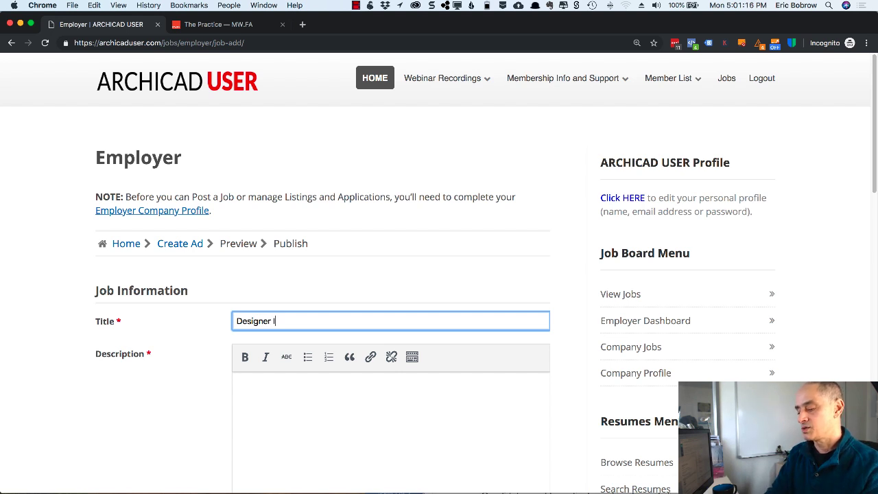
{"action": "left_click", "coordinate": [329, 389]}
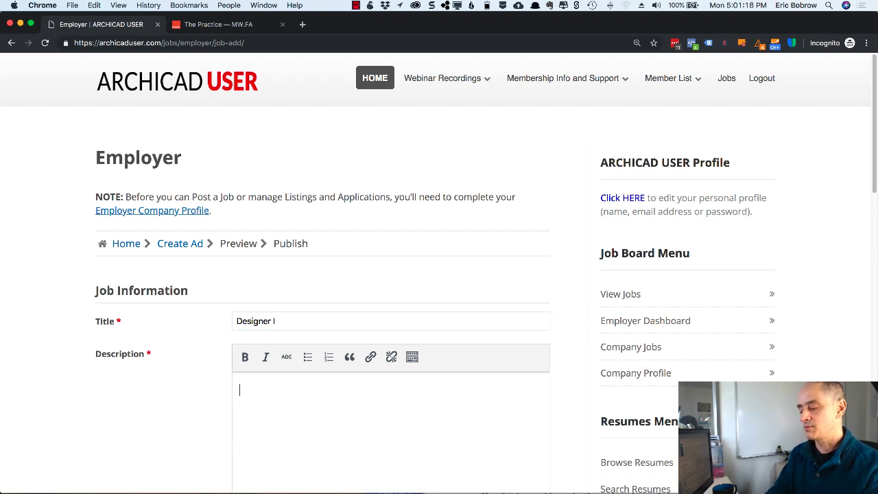
- Copy all the Designer I posting text from Word into the Description
{"action": "key", "text": "super+Tab"}
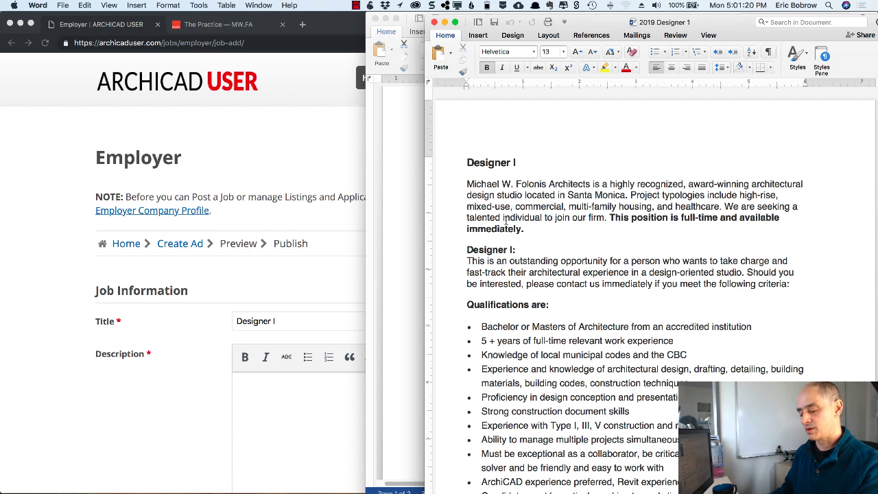
{"action": "key", "text": "super+a"}
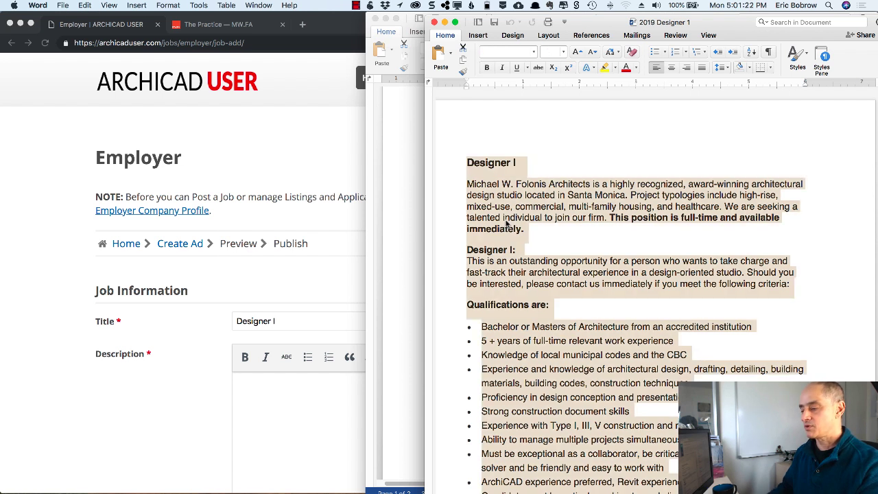
{"action": "key", "text": "super+c"}
{"action": "right_click", "coordinate": [508, 223]}
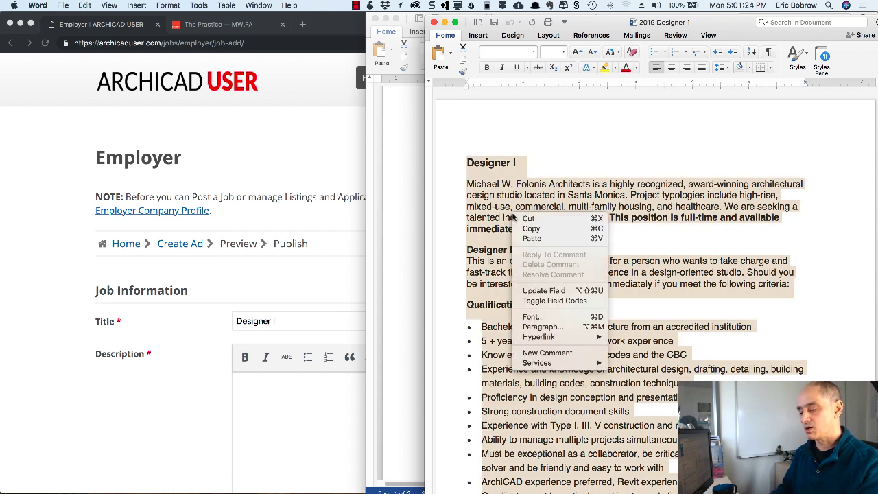
{"action": "left_click", "coordinate": [530, 228]}
{"action": "left_click", "coordinate": [261, 392]}
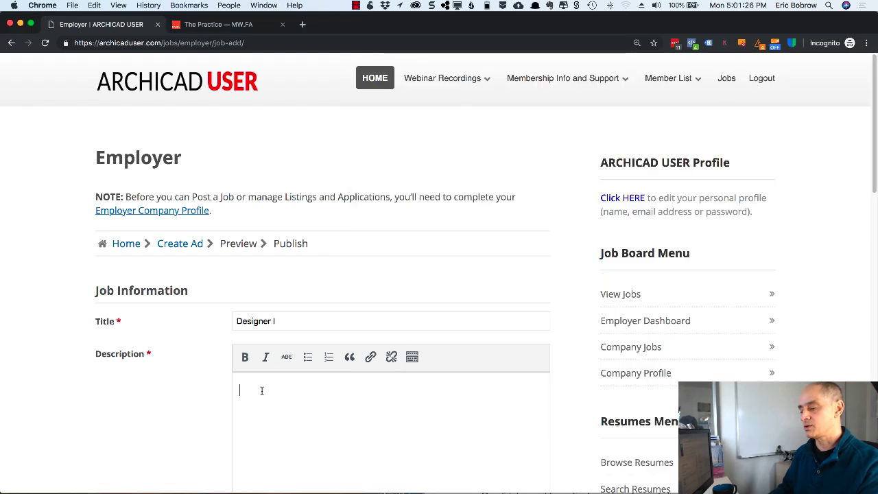
{"action": "key", "text": "super+v"}
- Set the Designer I job type to Full-time
{"action": "scroll", "coordinate": [226, 404], "scroll_direction": "down", "scroll_amount": 5}
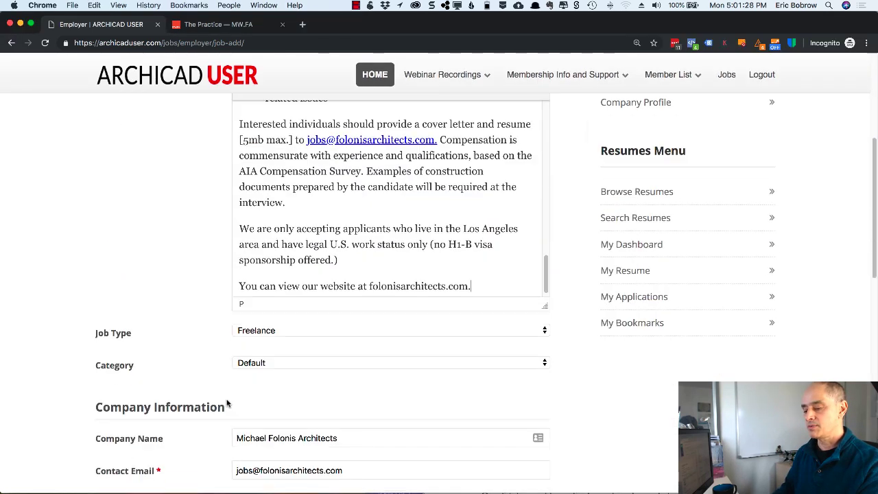
{"action": "left_click", "coordinate": [309, 255]}
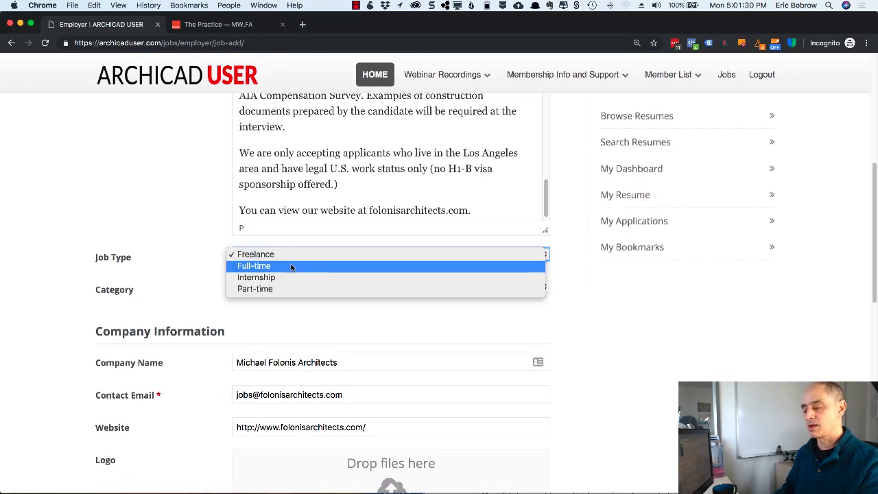
{"action": "left_click", "coordinate": [289, 270]}
{"action": "scroll", "coordinate": [230, 288], "scroll_direction": "down", "scroll_amount": 3}
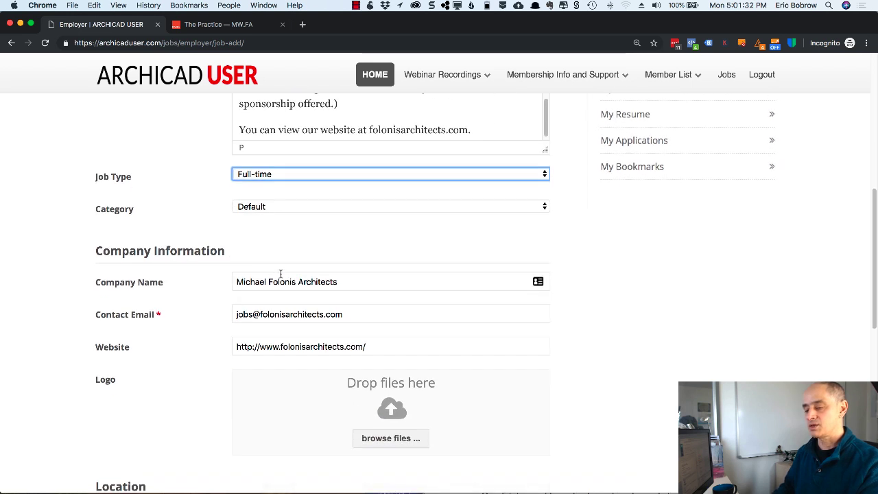
{"action": "scroll", "coordinate": [280, 274], "scroll_direction": "down", "scroll_amount": 3}
{"action": "scroll", "coordinate": [280, 273], "scroll_direction": "down", "scroll_amount": 10}
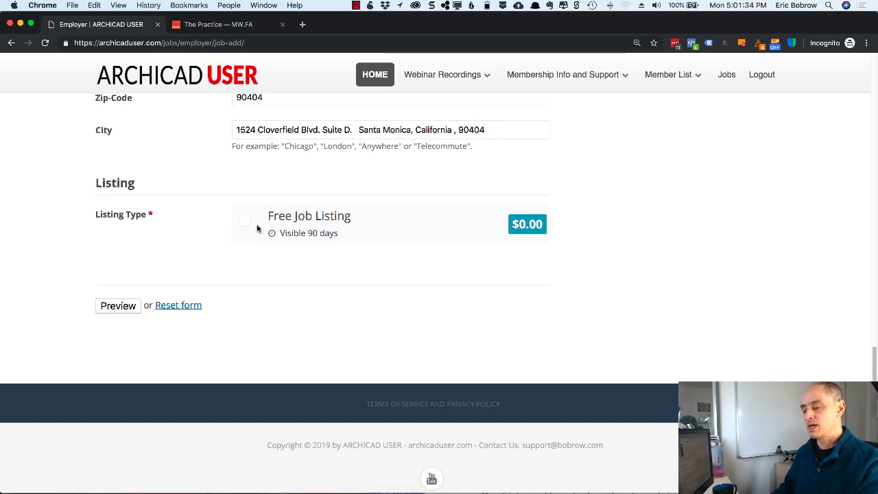
- Choose Free Job Listing, preview the Designer I ad, and publish it
{"action": "left_click", "coordinate": [241, 223]}
{"action": "left_click", "coordinate": [127, 306]}
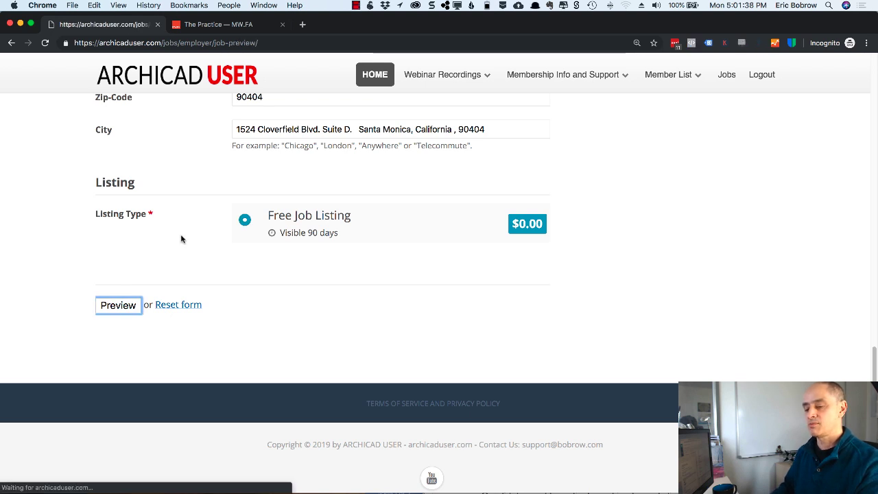
{"action": "scroll", "coordinate": [182, 239], "scroll_direction": "down", "scroll_amount": 1}
{"action": "scroll", "coordinate": [182, 239], "scroll_direction": "down", "scroll_amount": 1}
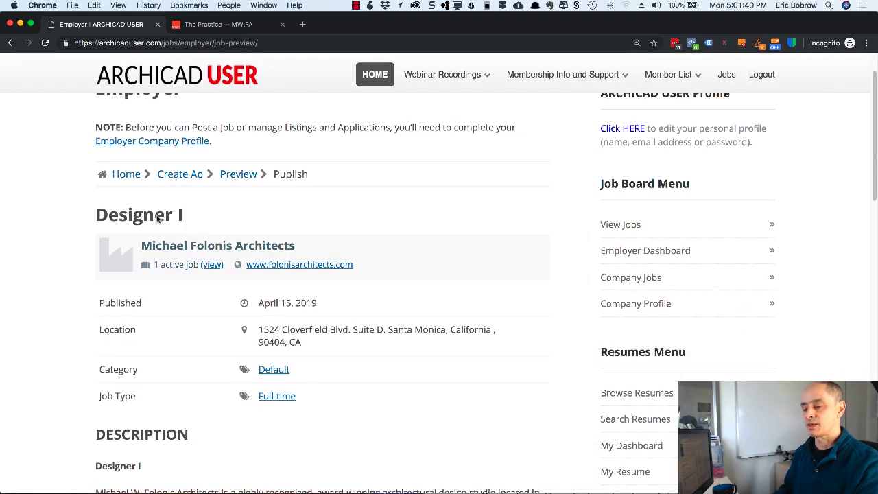
{"action": "scroll", "coordinate": [329, 219], "scroll_direction": "down", "scroll_amount": 10}
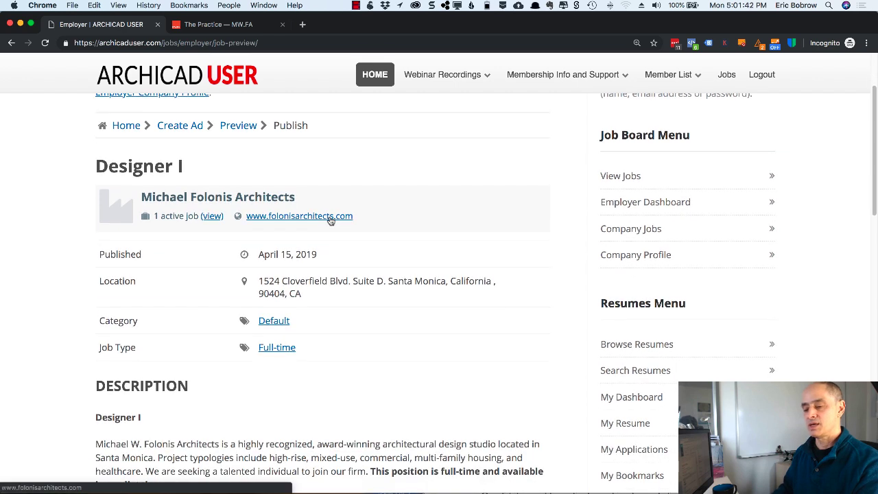
{"action": "scroll", "coordinate": [329, 217], "scroll_direction": "down", "scroll_amount": 10}
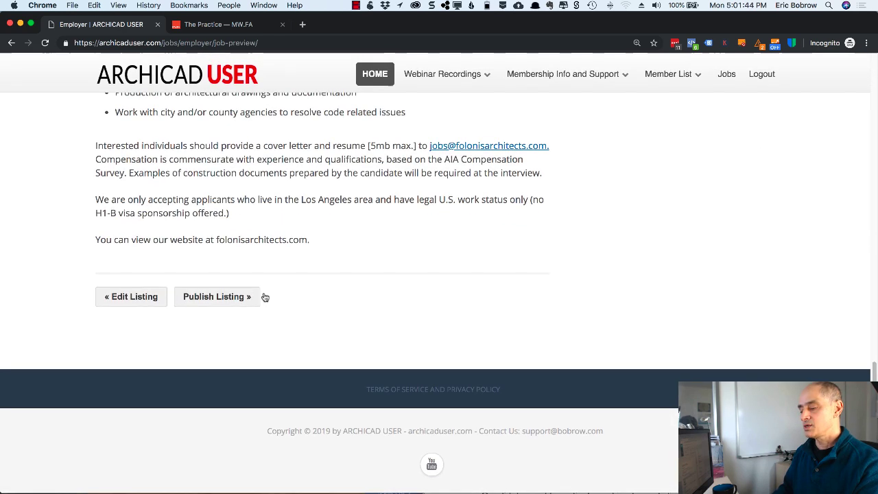
{"action": "left_click", "coordinate": [219, 301]}
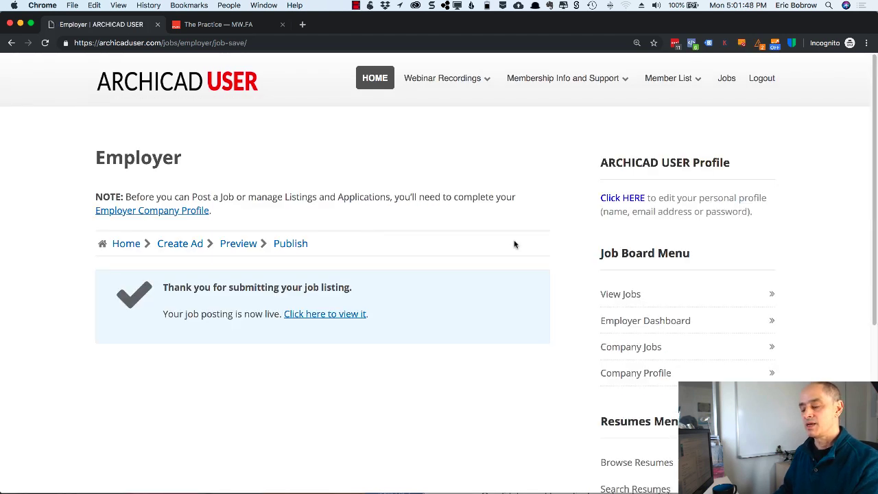
- Open Designer I from the jobs list, check the company's active jobs, and read the posting
{"action": "left_click", "coordinate": [617, 295]}
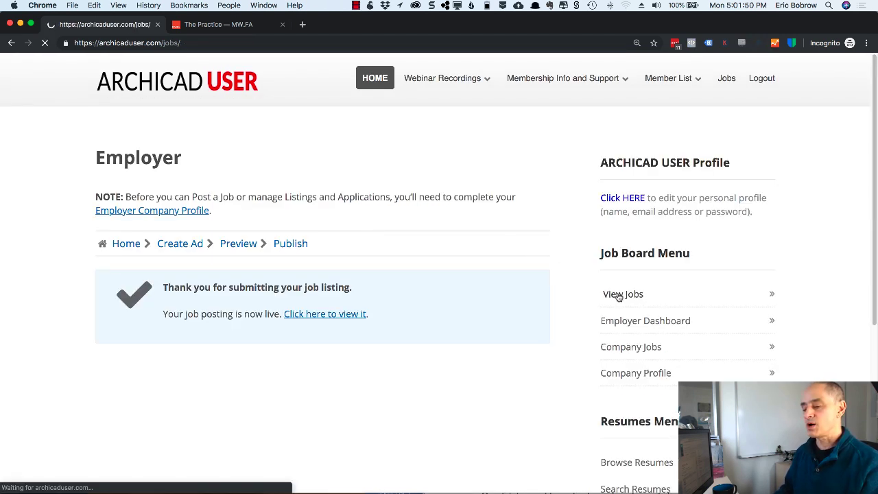
{"action": "scroll", "coordinate": [490, 259], "scroll_direction": "down", "scroll_amount": 5}
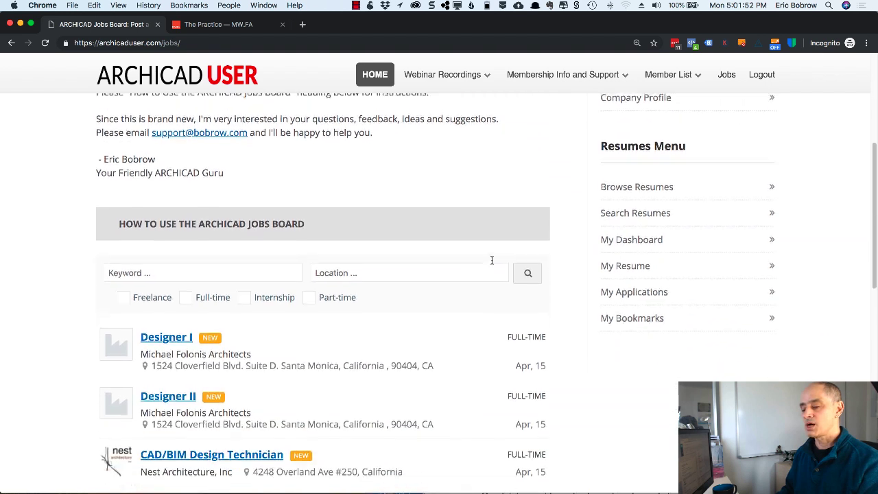
{"action": "left_click", "coordinate": [167, 334]}
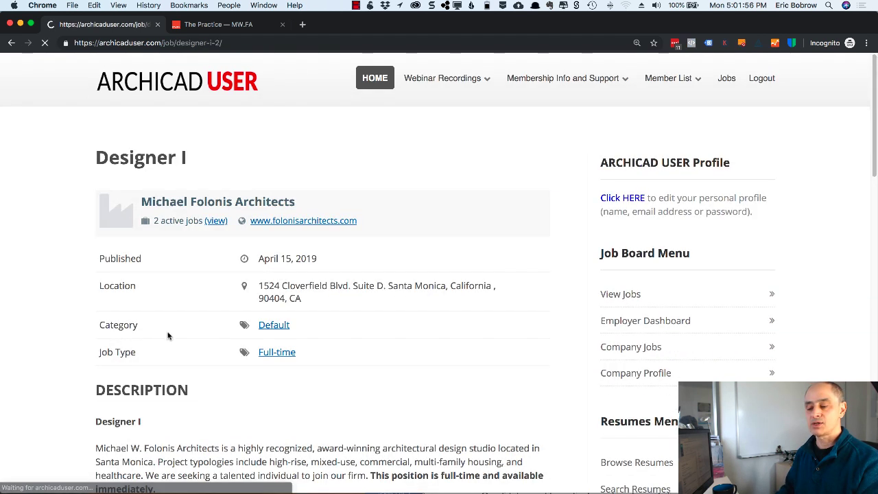
{"action": "left_click", "coordinate": [215, 221]}
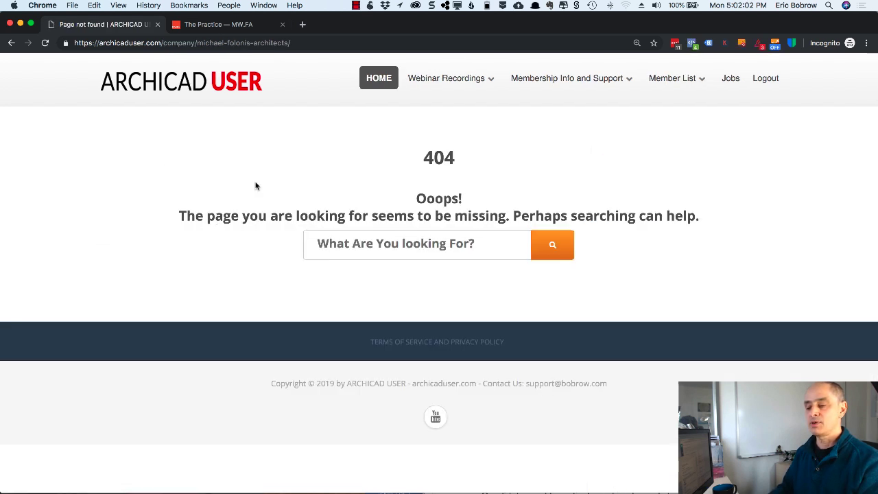
{"action": "left_click", "coordinate": [12, 44]}
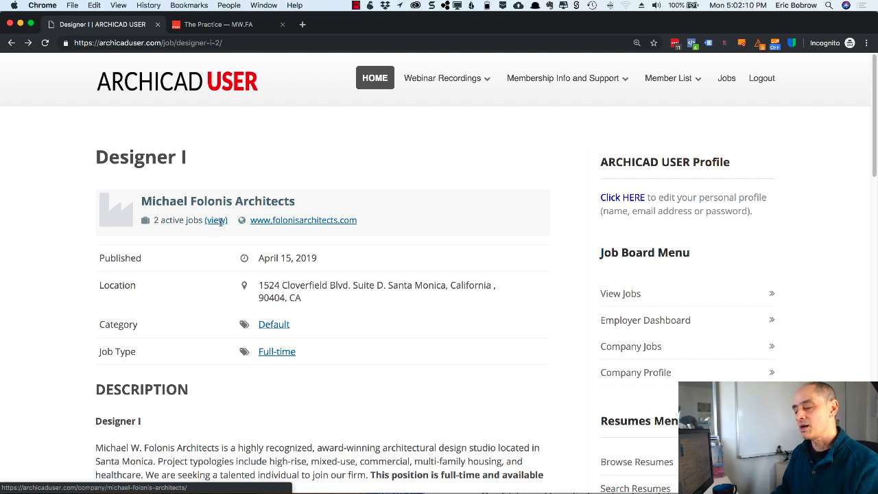
{"action": "scroll", "coordinate": [333, 302], "scroll_direction": "down", "scroll_amount": 10}
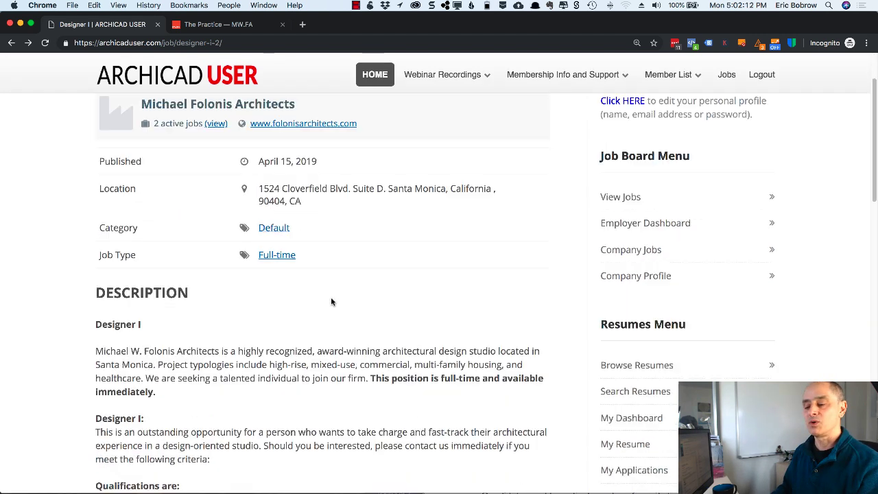
{"action": "scroll", "coordinate": [331, 300], "scroll_direction": "down", "scroll_amount": 15}
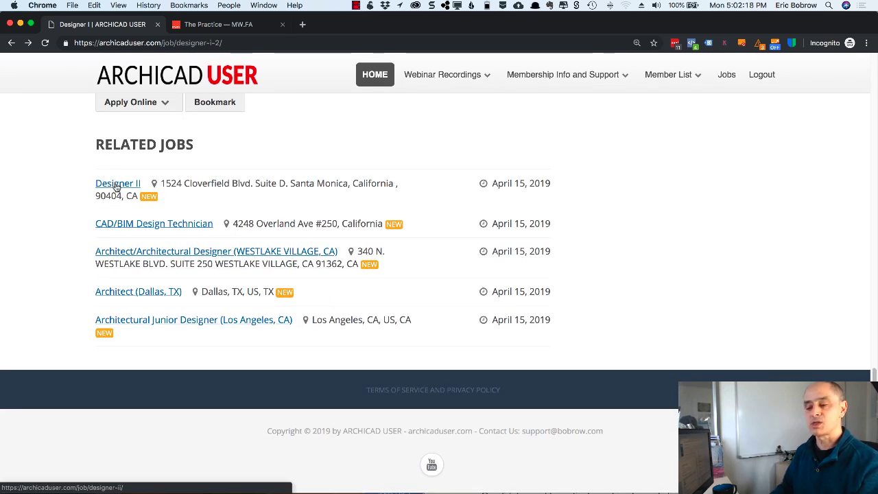
{"action": "scroll", "coordinate": [271, 177], "scroll_direction": "up", "scroll_amount": 20}
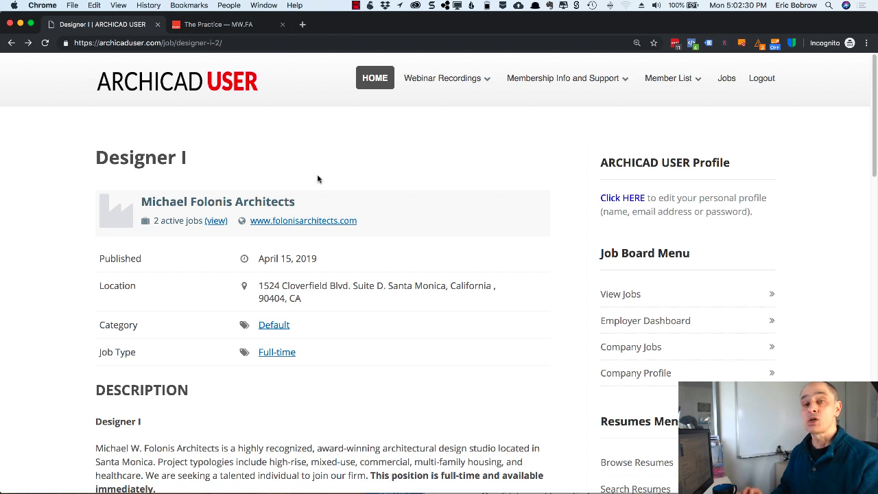
{"action": "scroll", "coordinate": [510, 230], "scroll_direction": "down", "scroll_amount": 5}
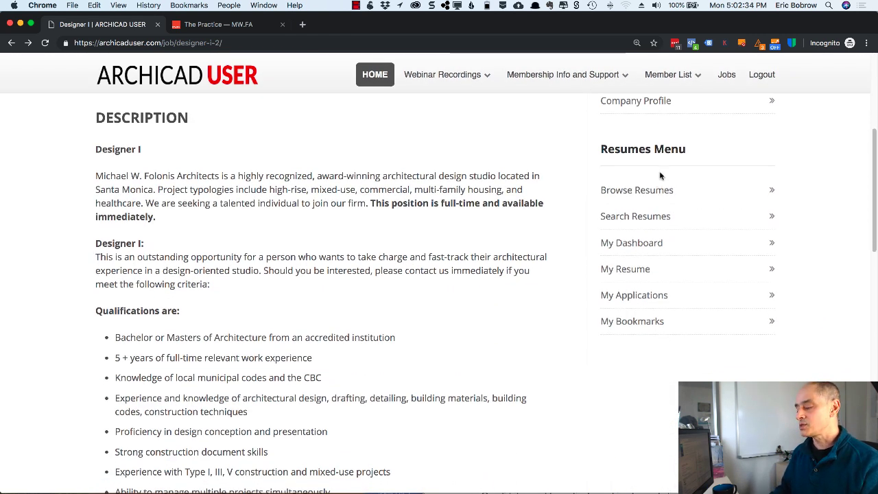
{"action": "scroll", "coordinate": [644, 162], "scroll_direction": "up", "scroll_amount": 1}
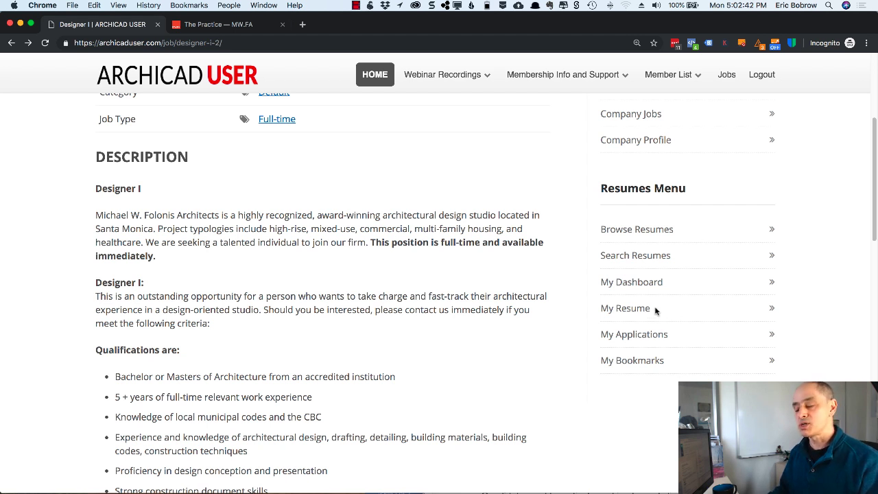
- Open the first candidate's resume from the Resumes list and read through it
{"action": "left_click", "coordinate": [650, 231]}
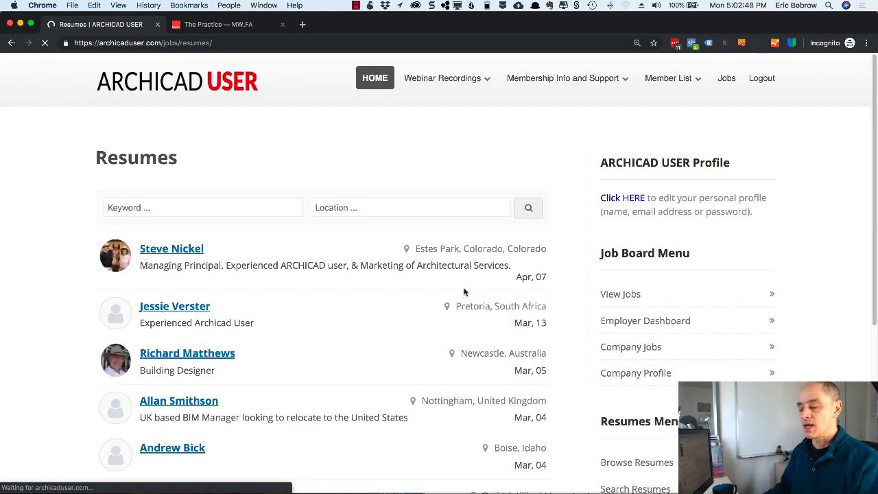
{"action": "left_click", "coordinate": [290, 228]}
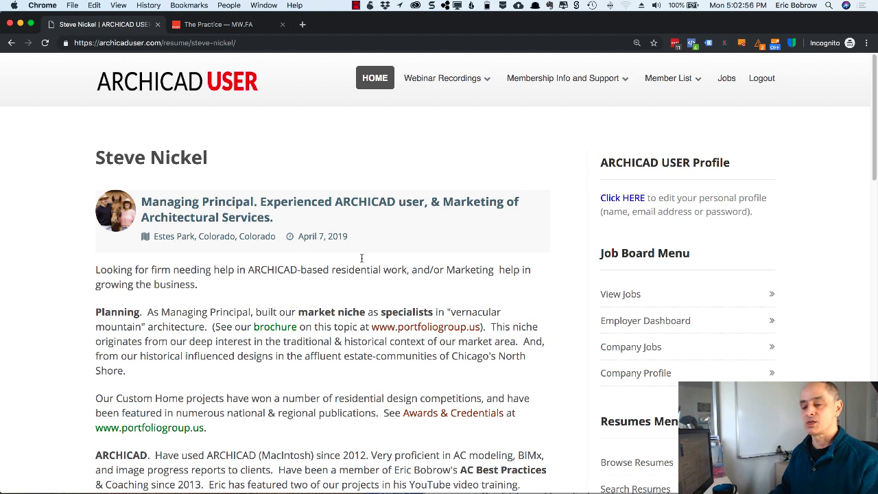
{"action": "scroll", "coordinate": [361, 258], "scroll_direction": "down", "scroll_amount": 5}
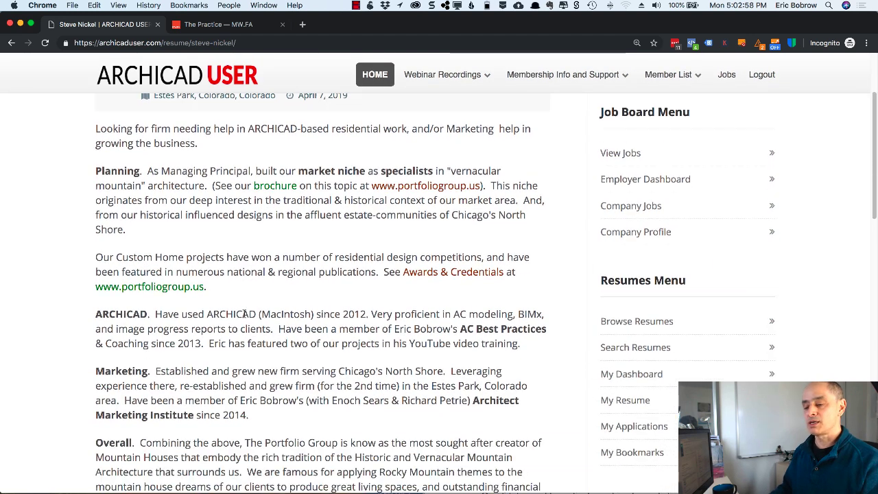
{"action": "scroll", "coordinate": [244, 314], "scroll_direction": "down", "scroll_amount": 2}
{"action": "scroll", "coordinate": [199, 261], "scroll_direction": "down", "scroll_amount": 5}
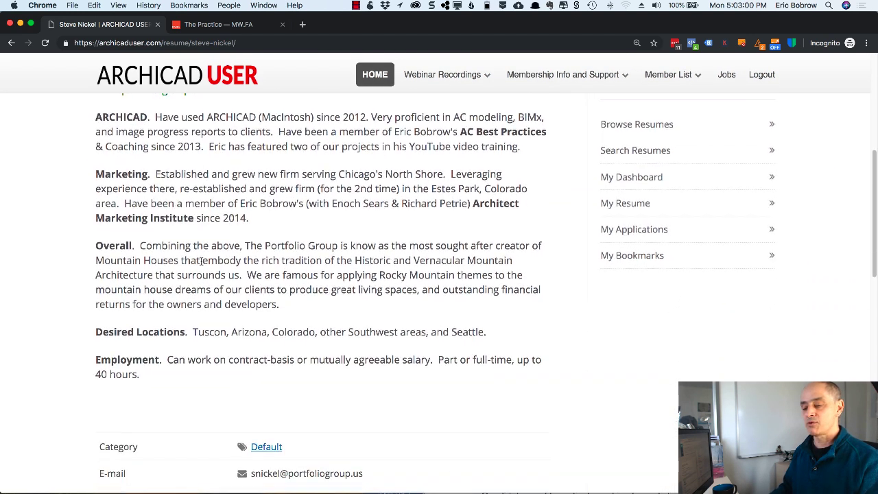
{"action": "scroll", "coordinate": [201, 260], "scroll_direction": "down", "scroll_amount": 1}
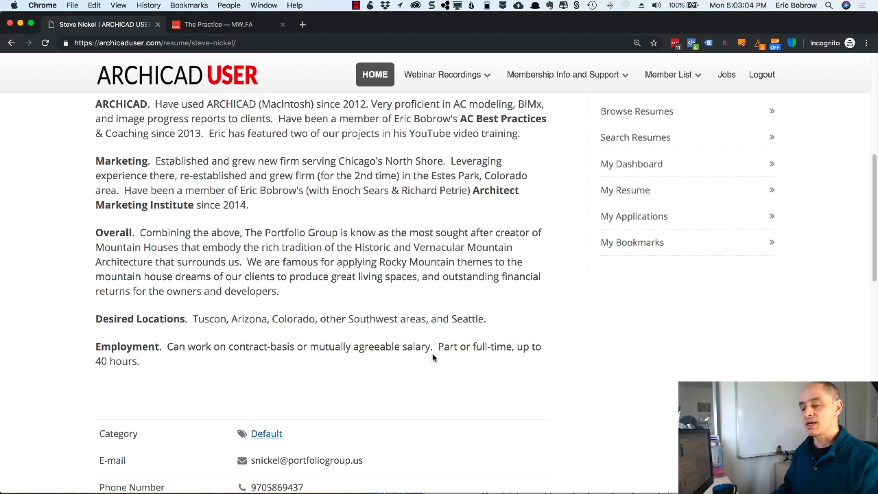
{"action": "scroll", "coordinate": [276, 373], "scroll_direction": "down", "scroll_amount": 3}
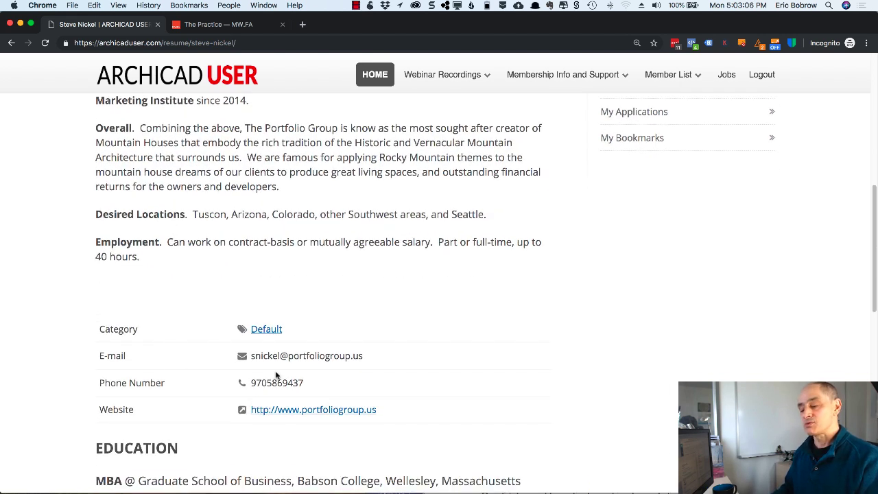
{"action": "scroll", "coordinate": [333, 401], "scroll_direction": "down", "scroll_amount": 4}
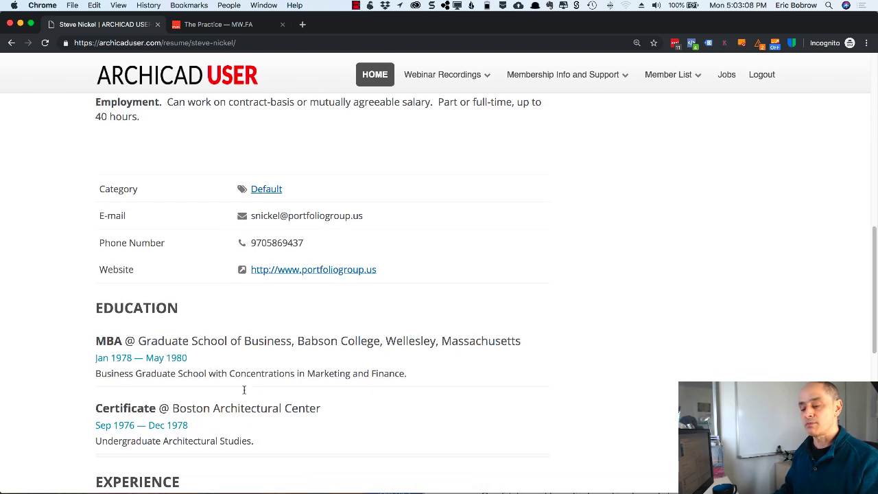
{"action": "scroll", "coordinate": [261, 369], "scroll_direction": "down", "scroll_amount": 8}
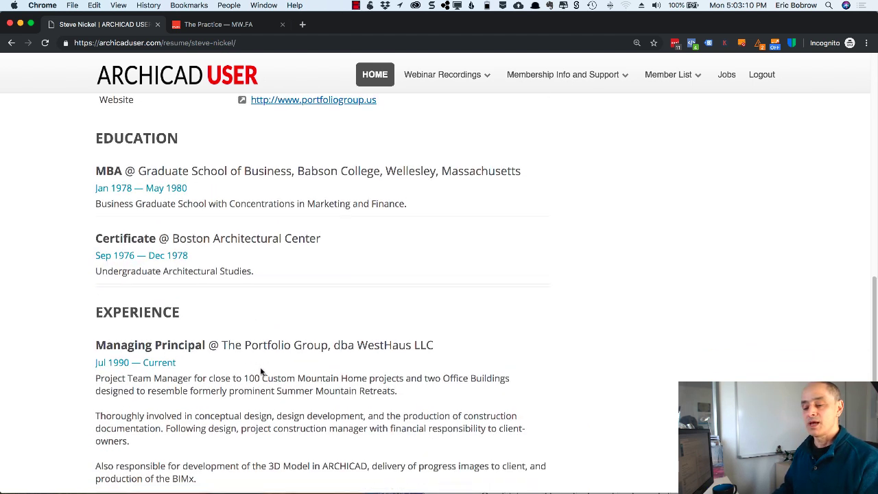
{"action": "scroll", "coordinate": [230, 351], "scroll_direction": "down", "scroll_amount": 6}
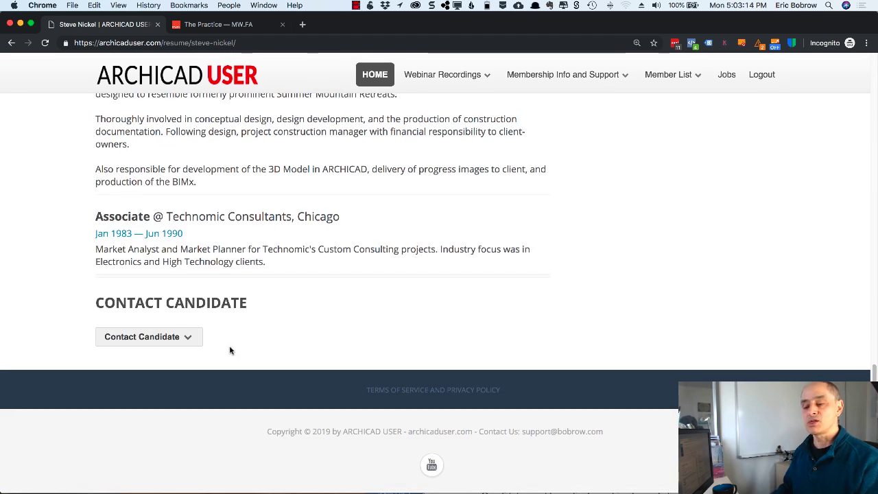
- Expand the Contact Candidate form, then scroll back up the resume
{"action": "left_click", "coordinate": [153, 337]}
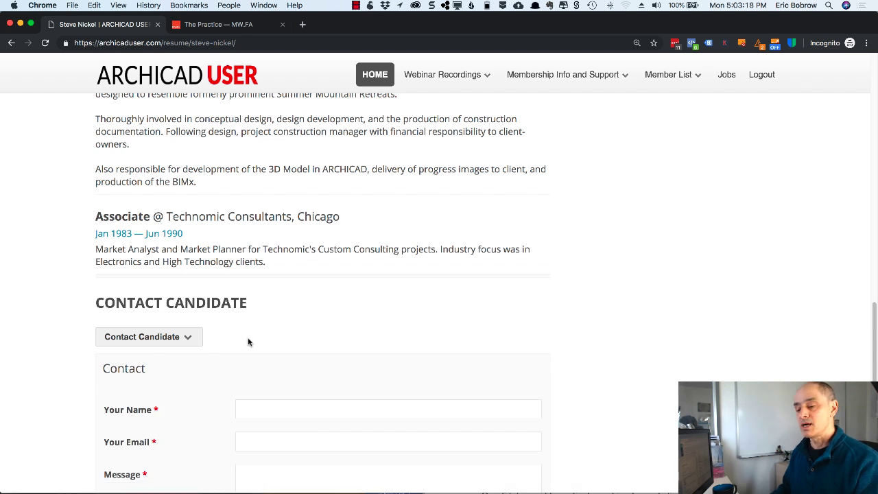
{"action": "scroll", "coordinate": [248, 340], "scroll_direction": "down", "scroll_amount": 4}
{"action": "scroll", "coordinate": [248, 338], "scroll_direction": "down", "scroll_amount": 4}
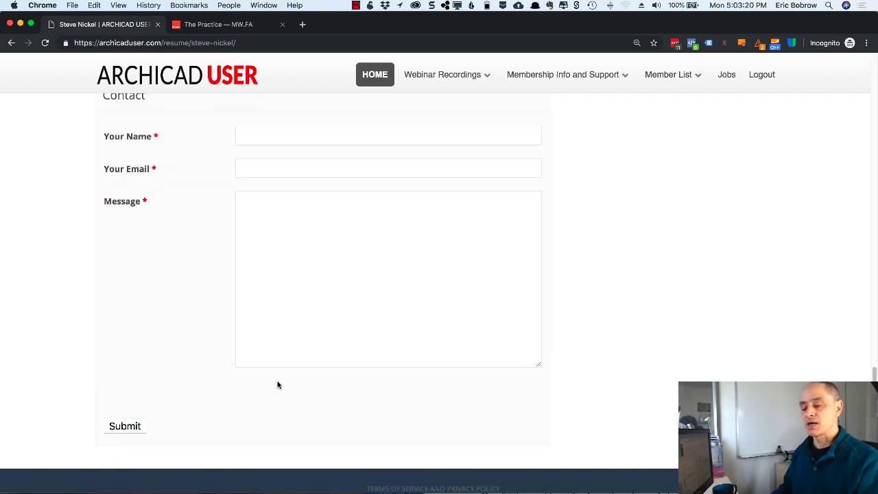
{"action": "scroll", "coordinate": [215, 333], "scroll_direction": "up", "scroll_amount": 6}
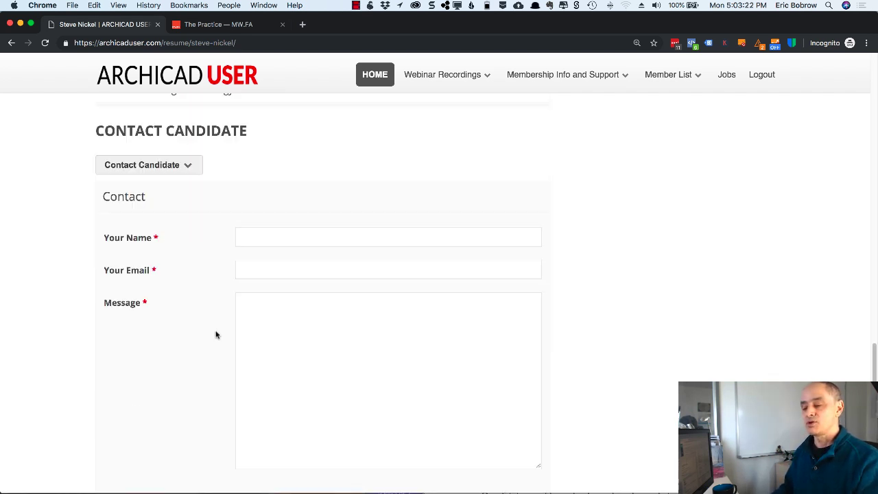
{"action": "scroll", "coordinate": [216, 331], "scroll_direction": "up", "scroll_amount": 13}
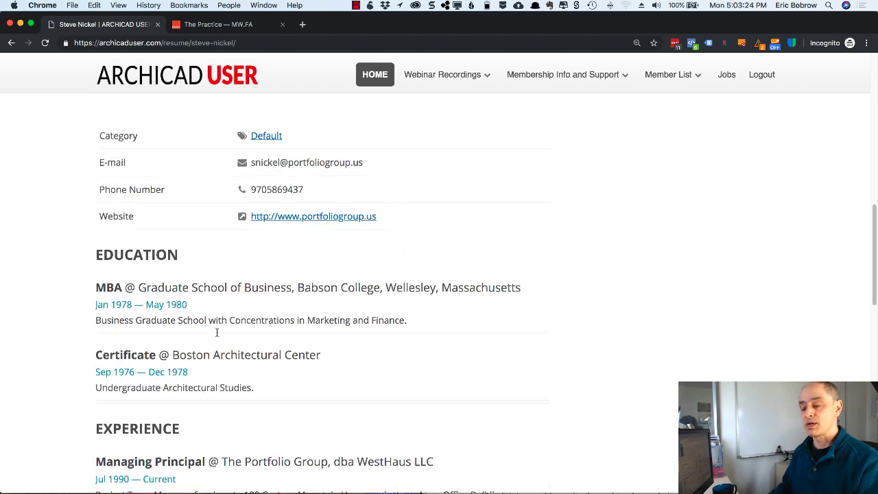
{"action": "scroll", "coordinate": [218, 335], "scroll_direction": "up", "scroll_amount": 1}
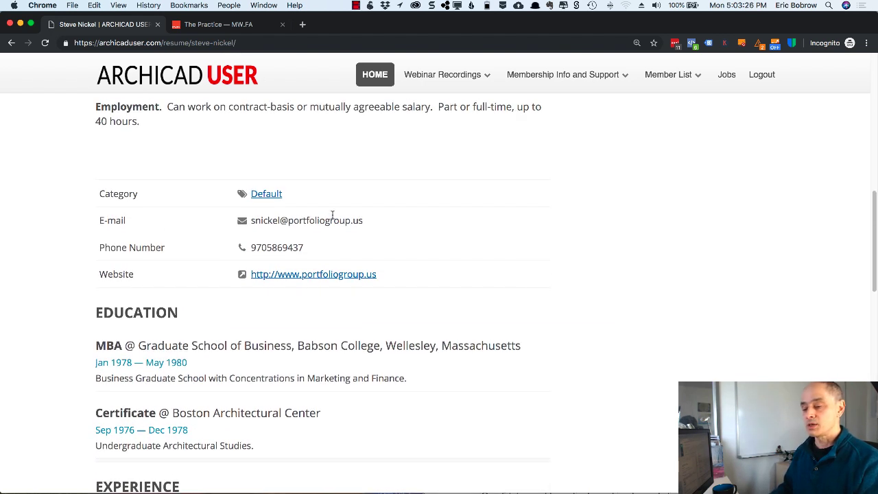
{"action": "scroll", "coordinate": [372, 226], "scroll_direction": "up", "scroll_amount": 17}
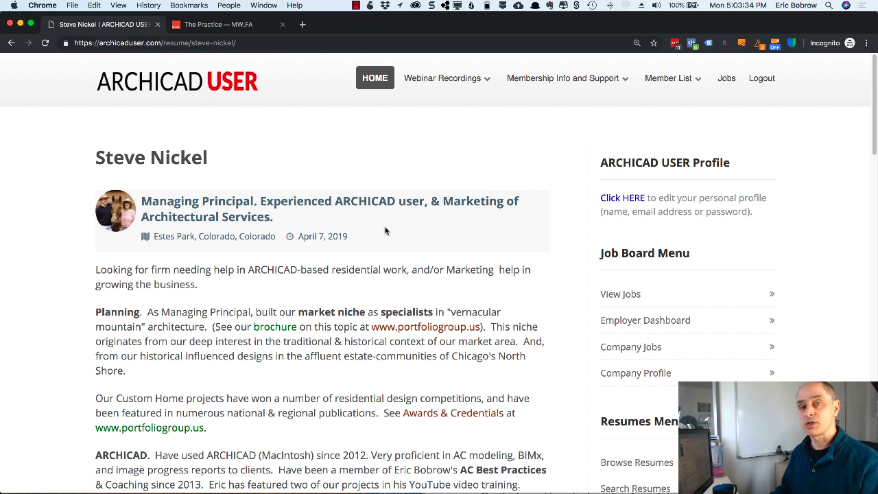
{"action": "scroll", "coordinate": [644, 305], "scroll_direction": "down", "scroll_amount": 5}
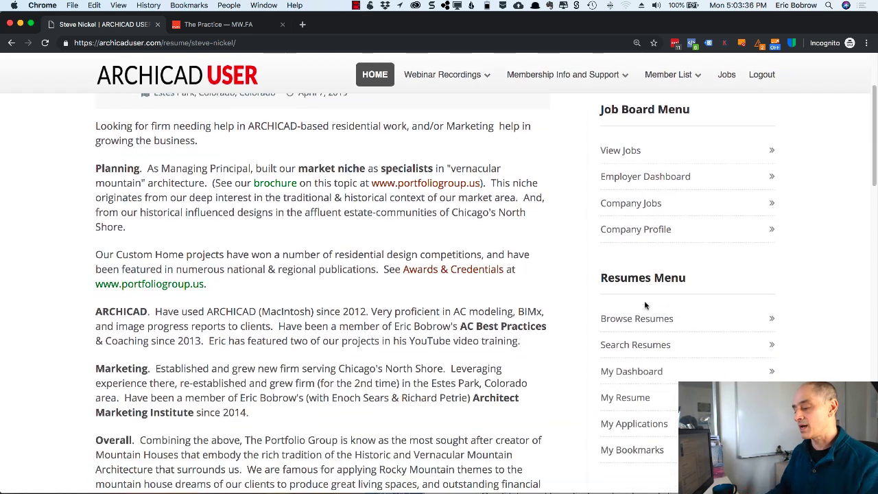
- Open the My Resume form and scroll through its empty sections down to Update and back
{"action": "left_click", "coordinate": [638, 400]}
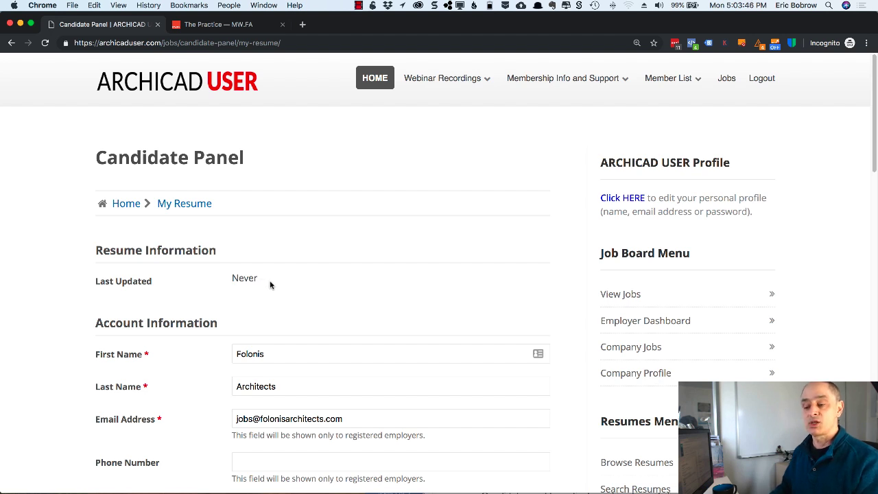
{"action": "scroll", "coordinate": [270, 285], "scroll_direction": "down", "scroll_amount": 5}
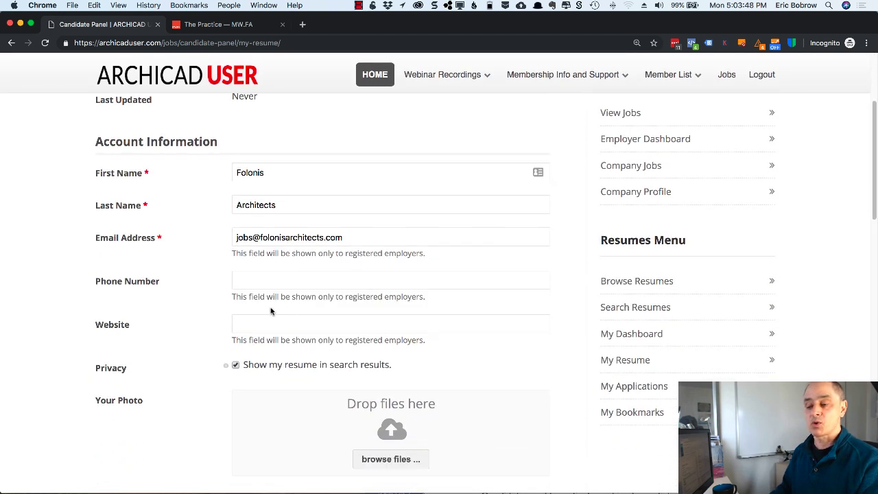
{"action": "scroll", "coordinate": [290, 296], "scroll_direction": "down", "scroll_amount": 3}
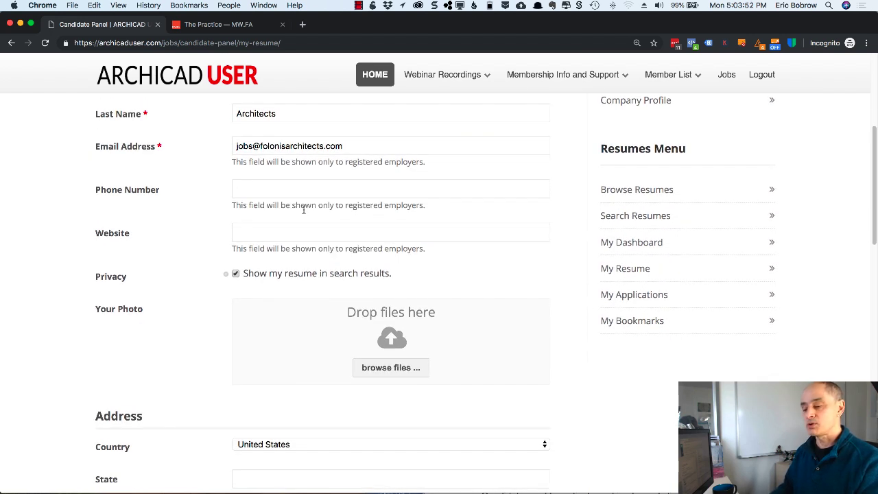
{"action": "scroll", "coordinate": [312, 239], "scroll_direction": "down", "scroll_amount": 12}
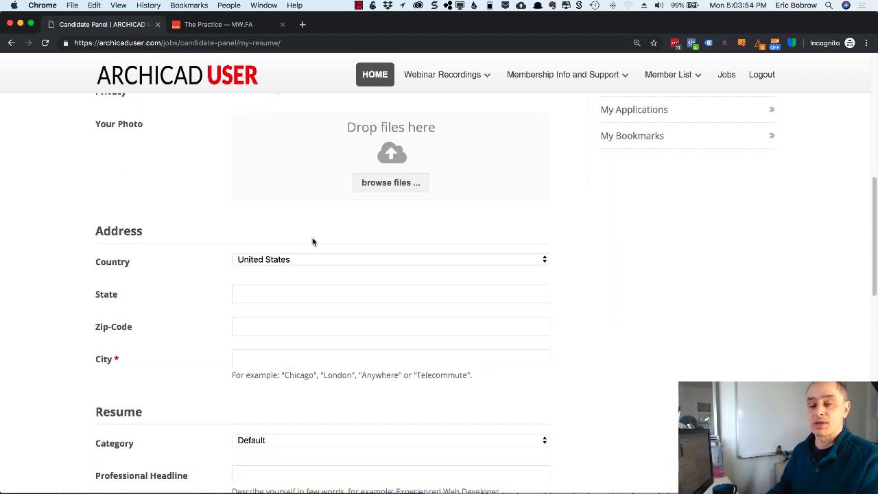
{"action": "scroll", "coordinate": [277, 317], "scroll_direction": "down", "scroll_amount": 2}
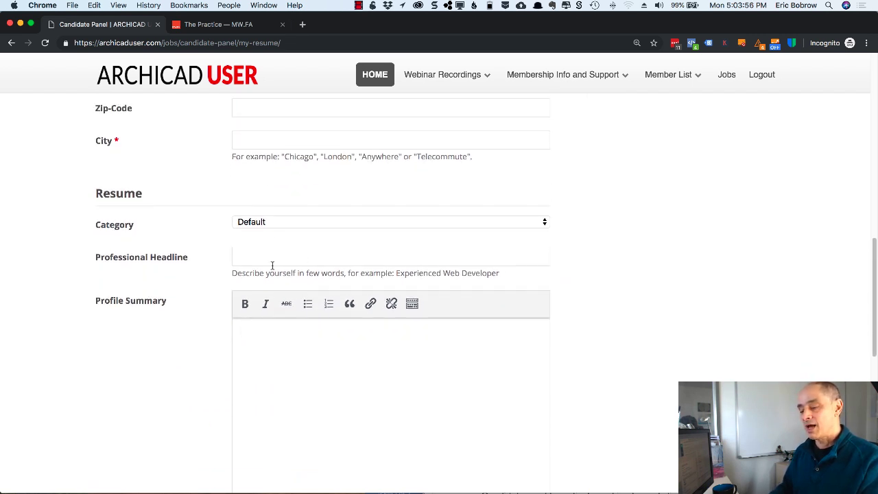
{"action": "scroll", "coordinate": [305, 350], "scroll_direction": "down", "scroll_amount": 5}
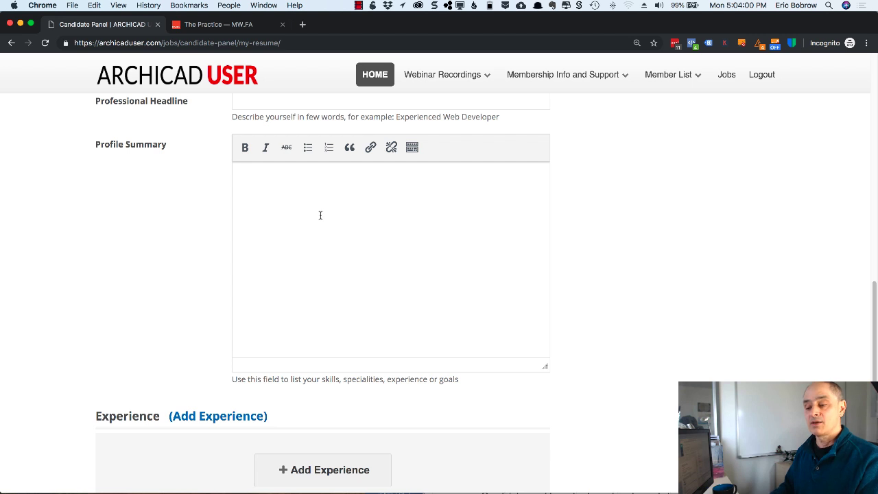
{"action": "scroll", "coordinate": [327, 221], "scroll_direction": "down", "scroll_amount": 5}
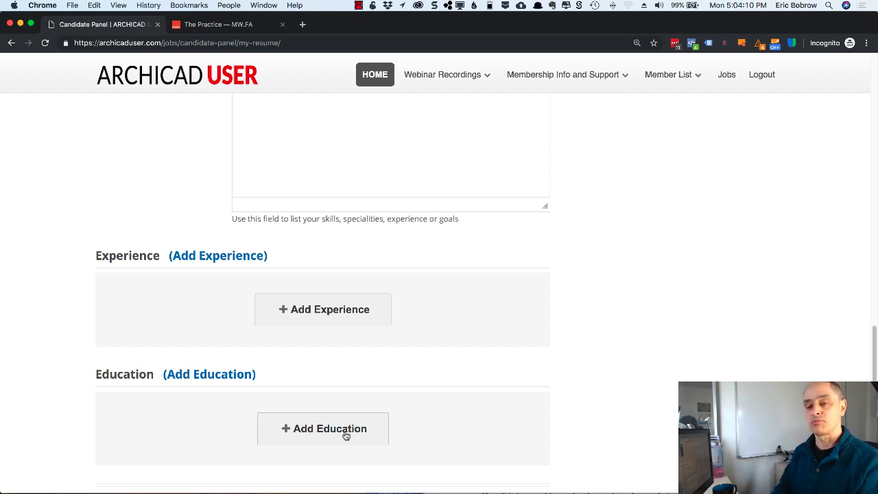
{"action": "scroll", "coordinate": [381, 400], "scroll_direction": "down", "scroll_amount": 4}
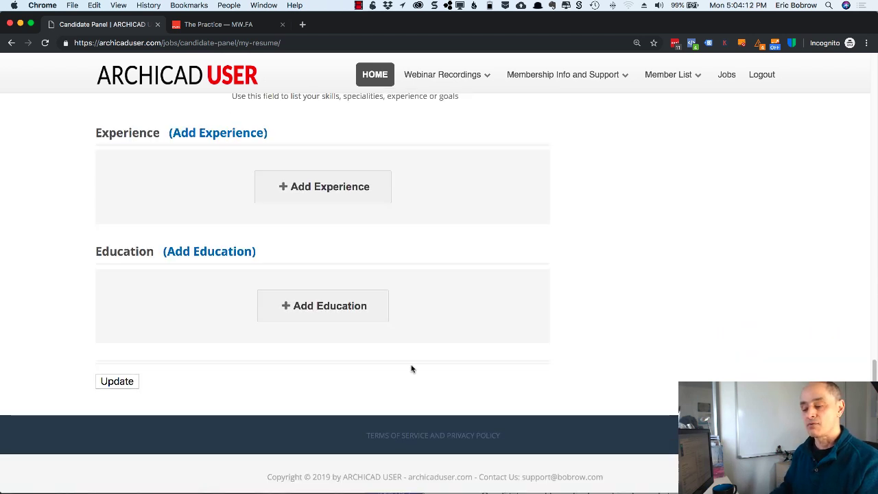
{"action": "scroll", "coordinate": [471, 308], "scroll_direction": "up", "scroll_amount": 10}
{"action": "scroll", "coordinate": [471, 312], "scroll_direction": "up", "scroll_amount": 10}
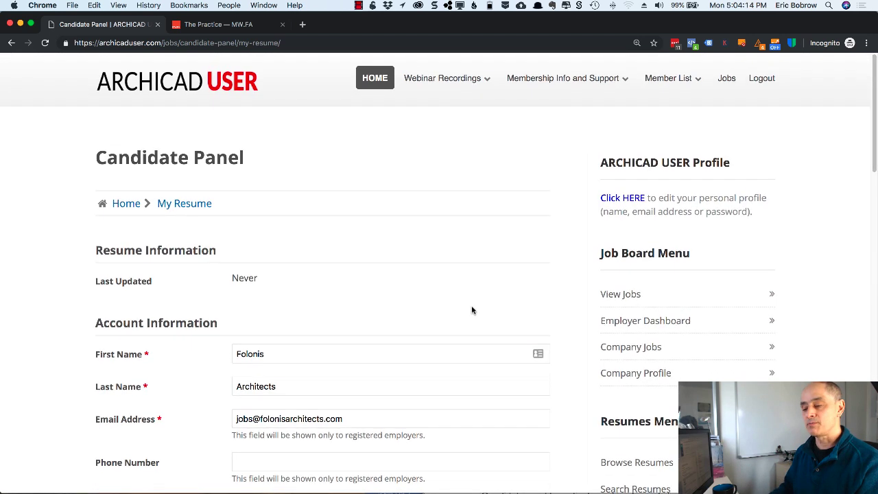
{"action": "scroll", "coordinate": [665, 393], "scroll_direction": "down", "scroll_amount": 3}
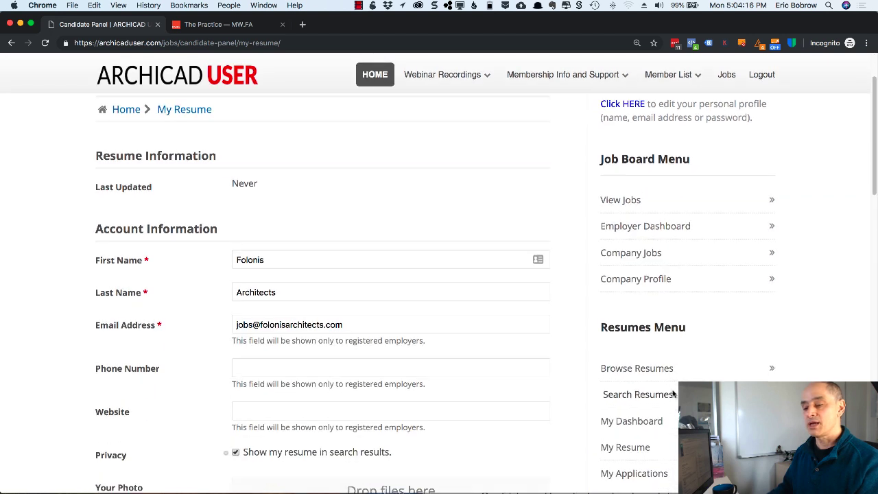
- Show the Candidate Panel dashboard from My Dashboard in the Resumes Menu
{"action": "left_click", "coordinate": [634, 421]}
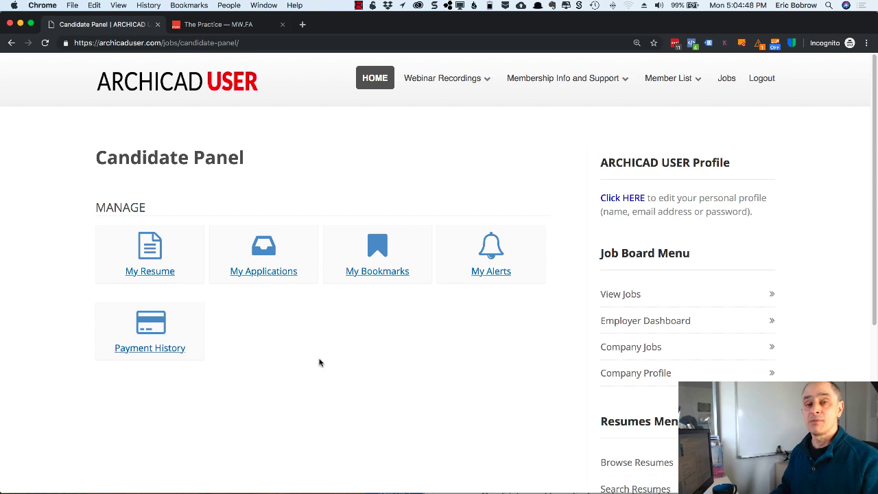
- Go to the job postings via View Jobs in the Job Board Menu
{"action": "left_click", "coordinate": [632, 295]}
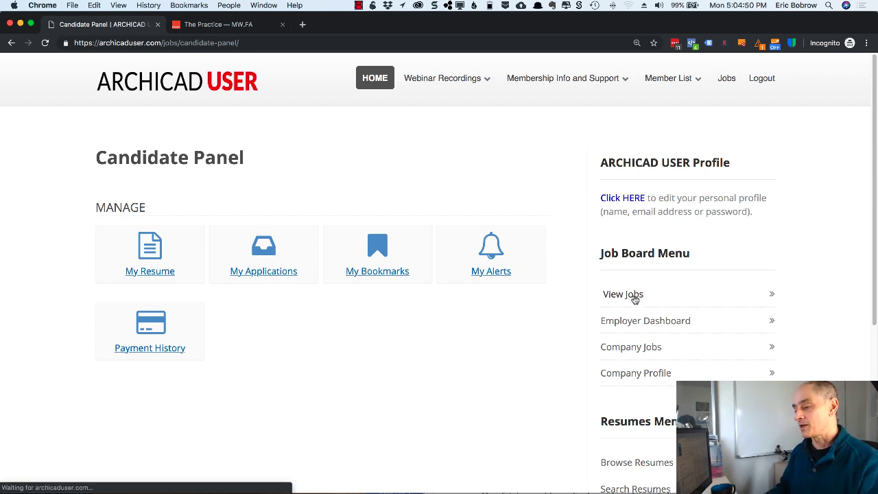